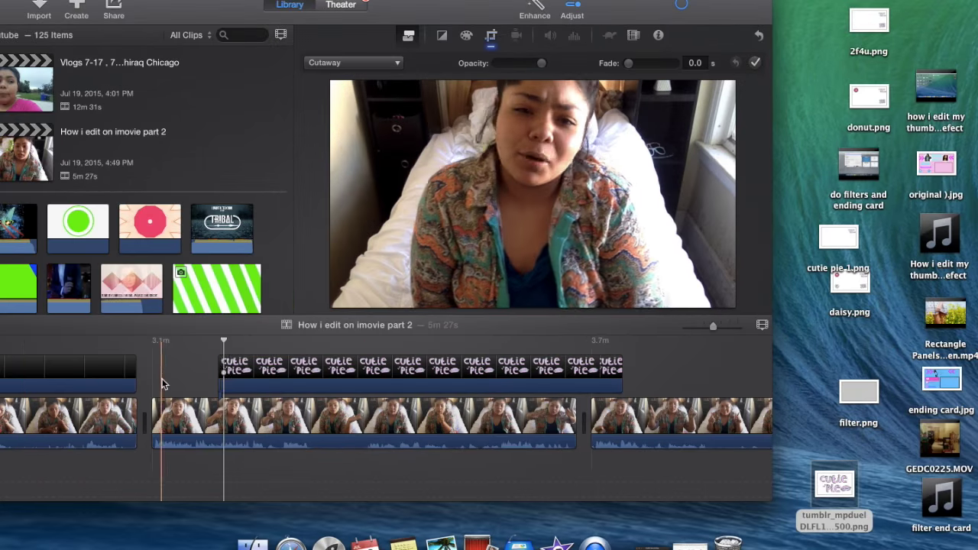
Shorten the end of the Cutie Pie overlay clip and slide it later along the vlog.
{"action": "left_click", "coordinate": [163, 384]}
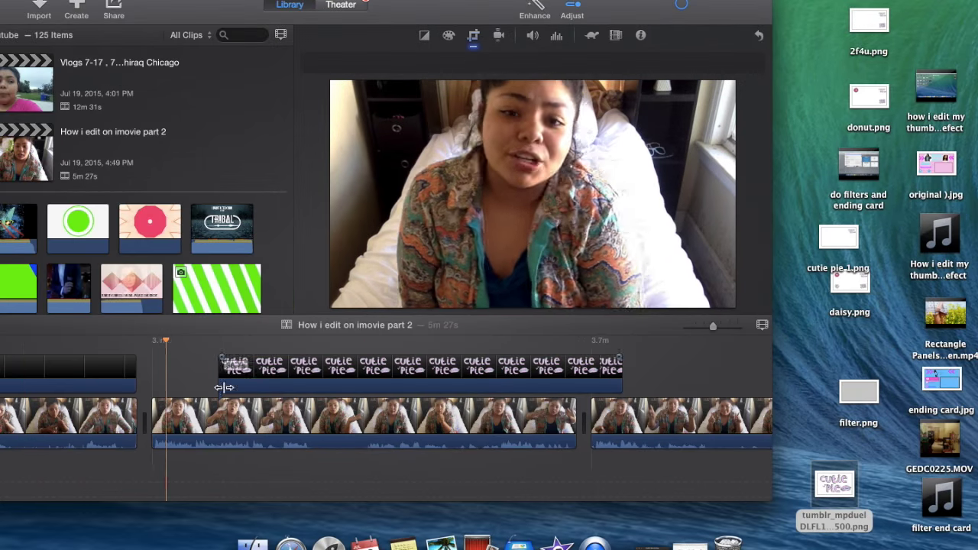
{"action": "left_click", "coordinate": [622, 370]}
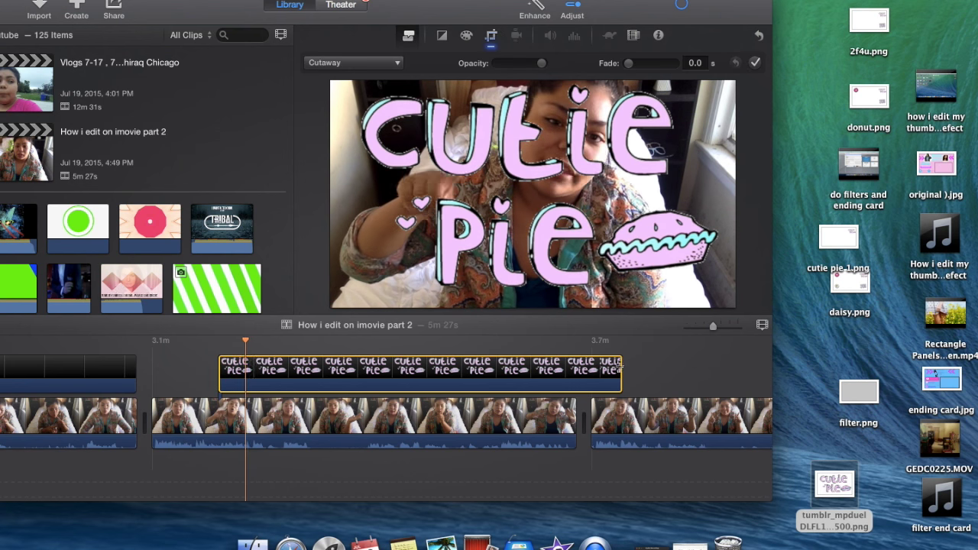
{"action": "left_click_drag", "start_coordinate": [622, 370], "coordinate": [545, 370]}
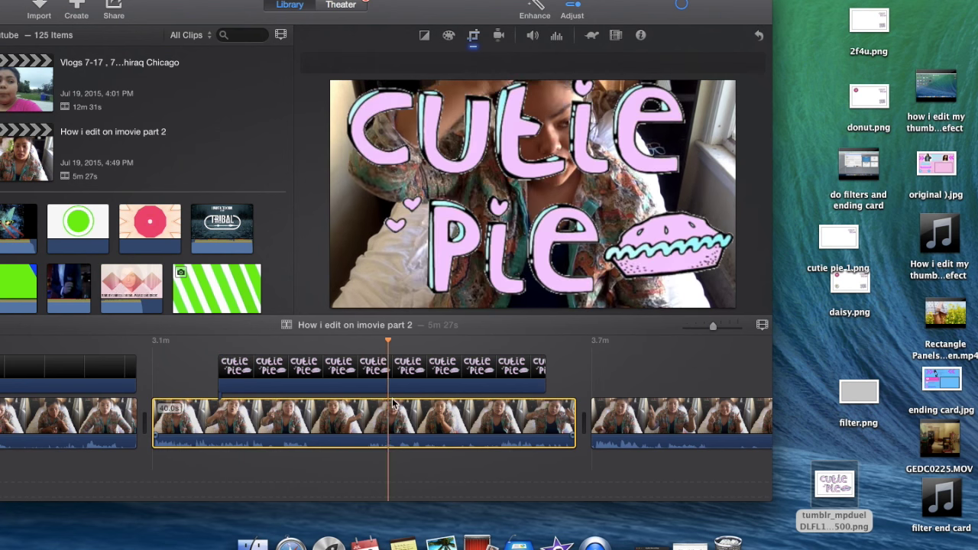
{"action": "left_click_drag", "start_coordinate": [400, 370], "coordinate": [503, 370]}
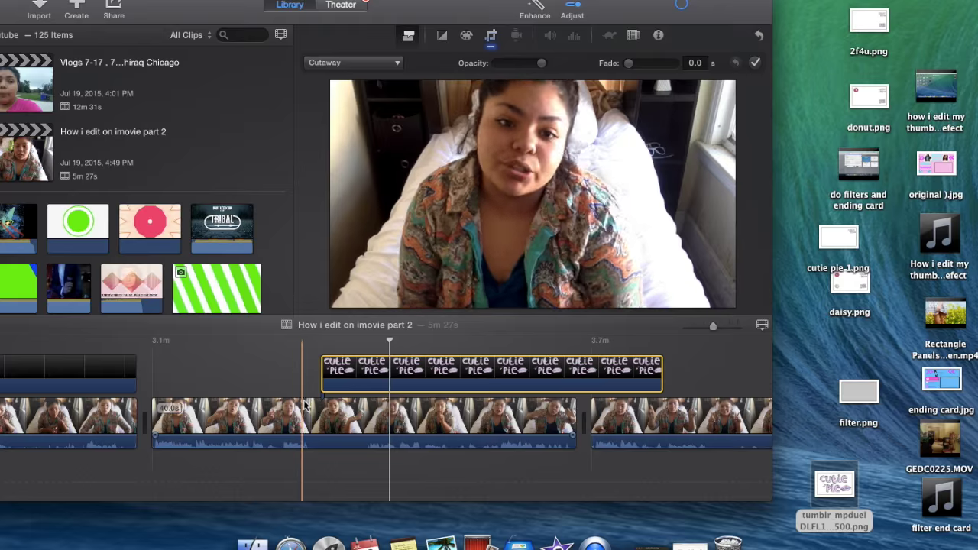
Align the overlay's start with the playhead, trim its end, and set it to Picture in Picture.
{"action": "left_click", "coordinate": [306, 413]}
{"action": "left_click", "coordinate": [315, 392]}
{"action": "left_click_drag", "start_coordinate": [327, 370], "coordinate": [315, 370]}
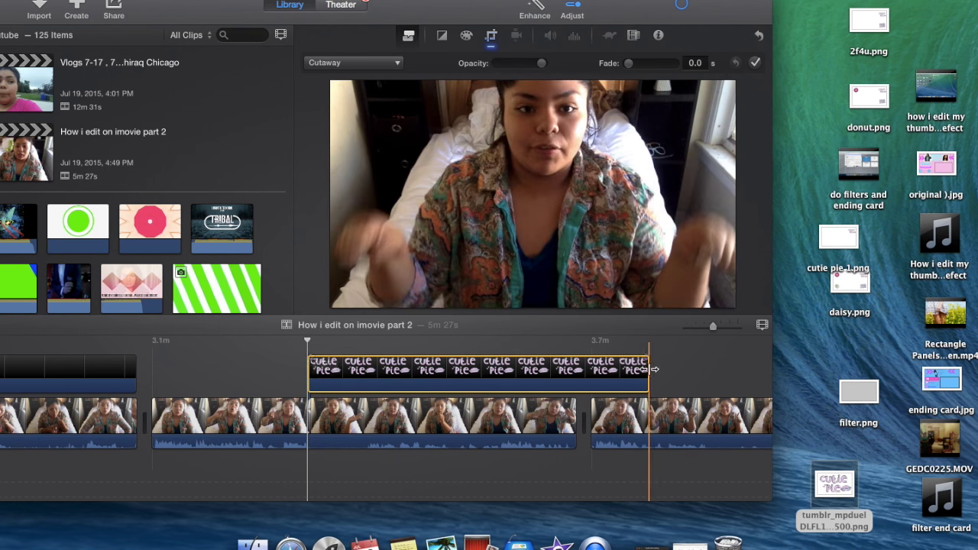
{"action": "left_click_drag", "start_coordinate": [649, 370], "coordinate": [570, 370]}
{"action": "left_click", "coordinate": [360, 62]}
{"action": "left_click", "coordinate": [353, 111]}
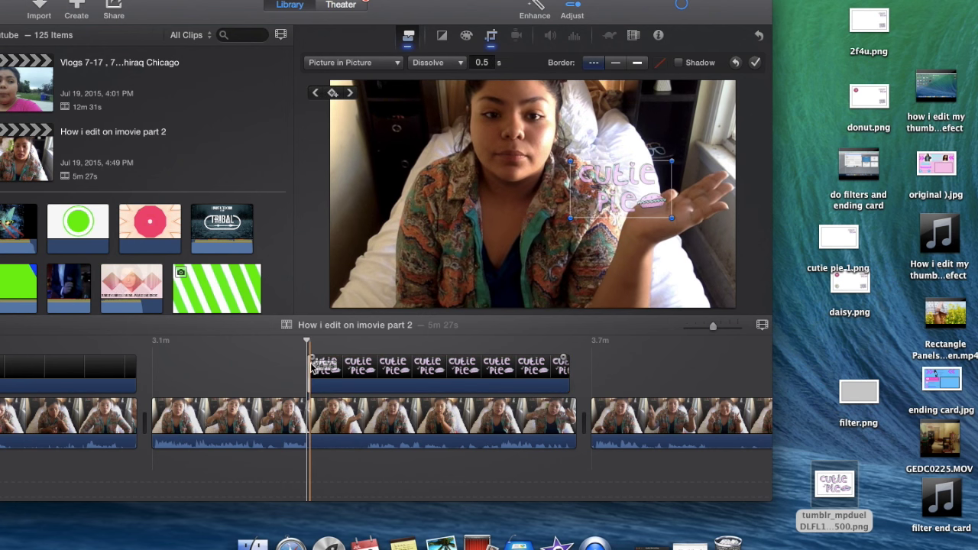
Drag the Cutie Pie inset up and to the right in the viewer and apply it.
{"action": "left_click_drag", "start_coordinate": [623, 191], "coordinate": [665, 180]}
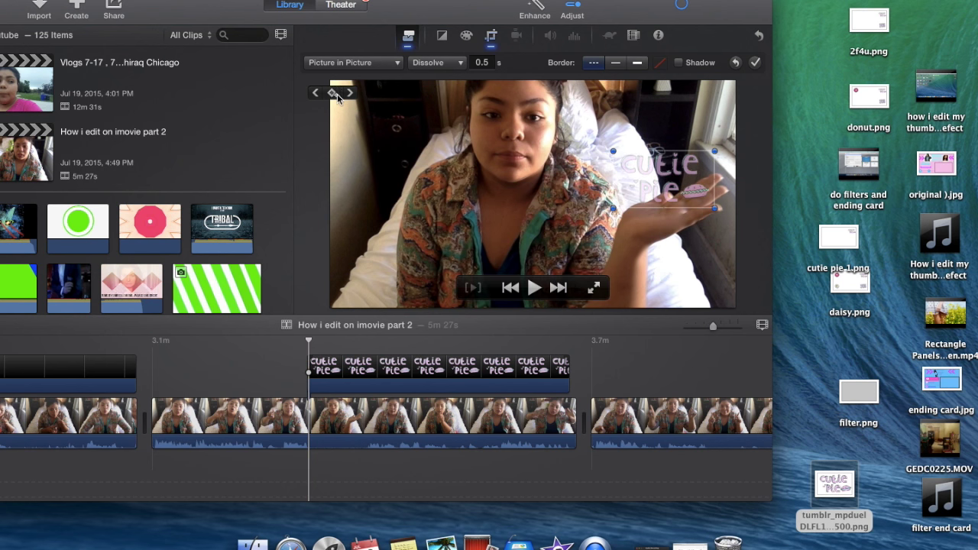
{"action": "left_click", "coordinate": [757, 65]}
{"action": "left_click", "coordinate": [307, 413]}
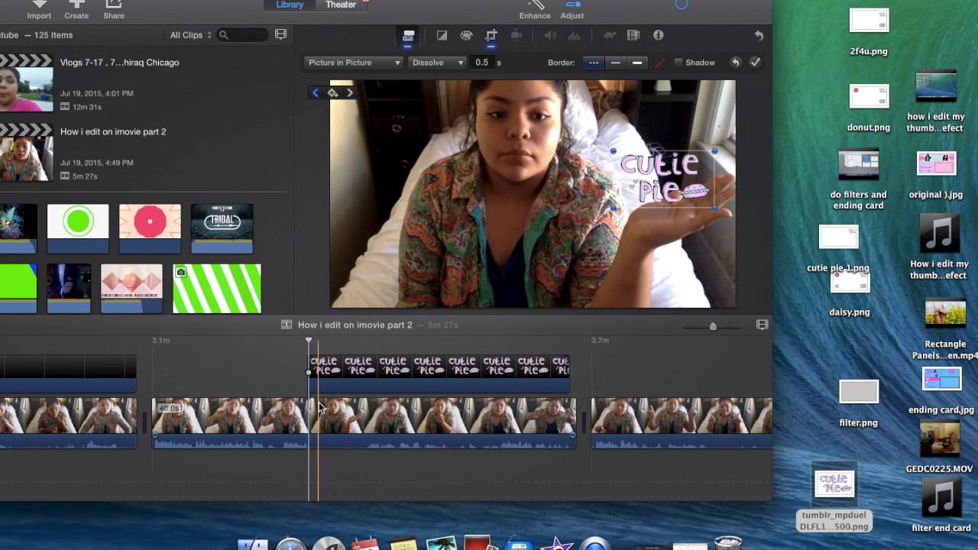
{"action": "left_click", "coordinate": [324, 416]}
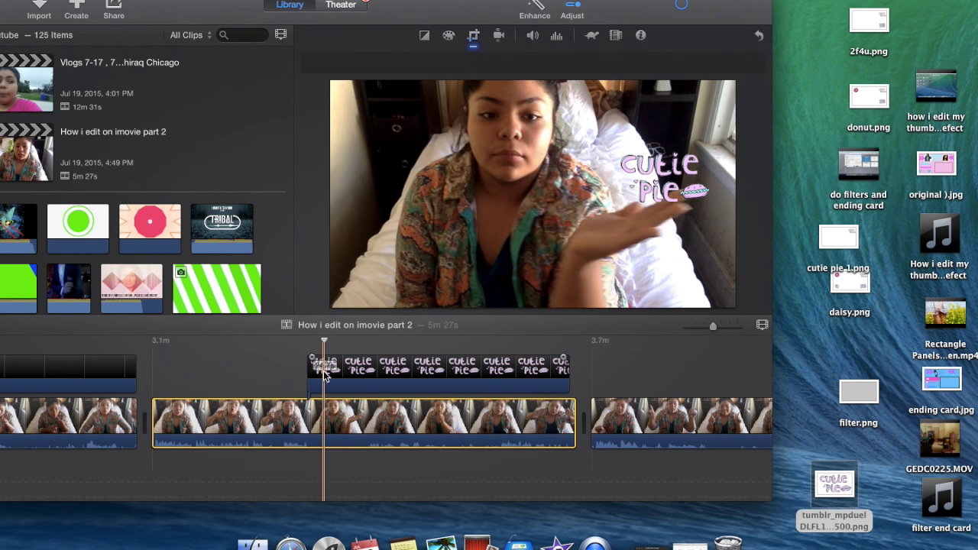
Readjust the inset's position, settling it back in the upper right of the frame.
{"action": "left_click", "coordinate": [325, 375]}
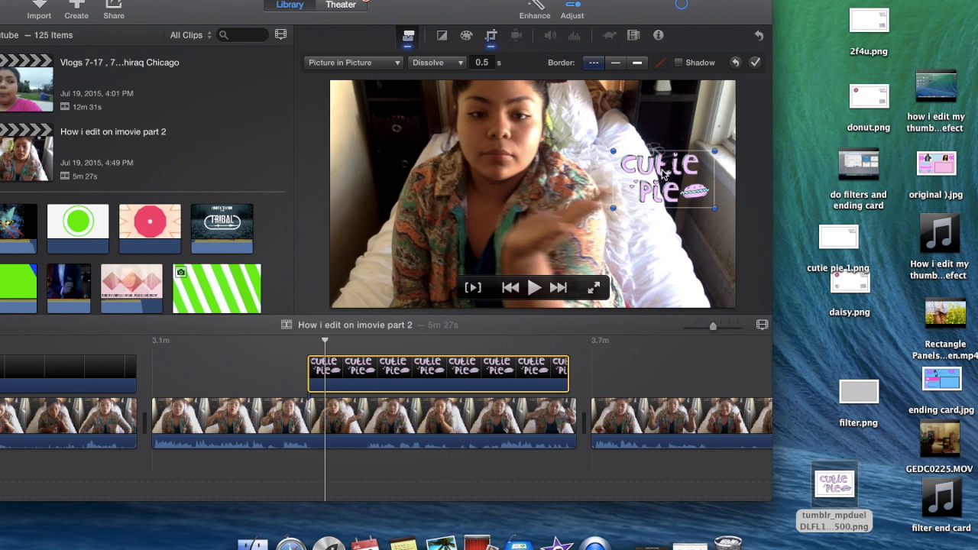
{"action": "left_click_drag", "start_coordinate": [663, 174], "coordinate": [568, 182]}
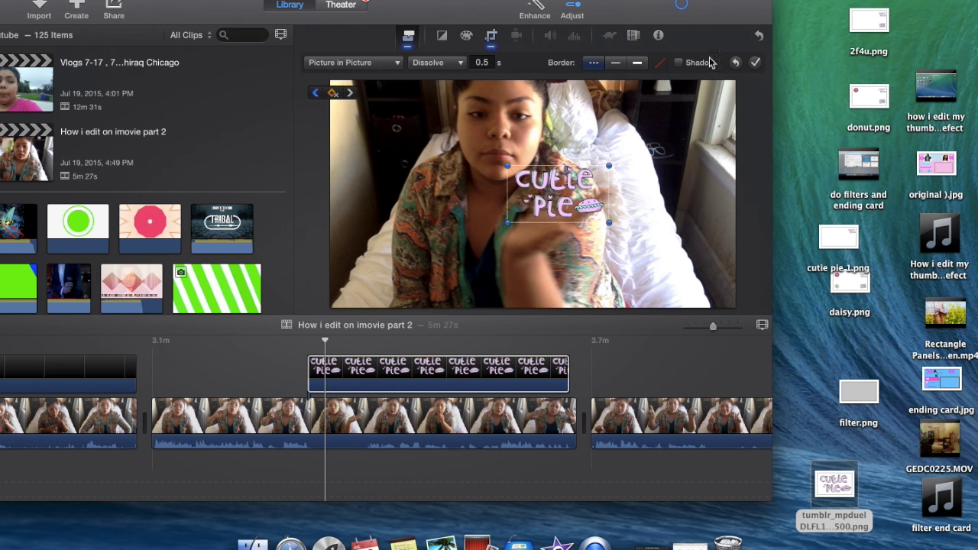
{"action": "left_click", "coordinate": [755, 62]}
{"action": "left_click", "coordinate": [342, 372]}
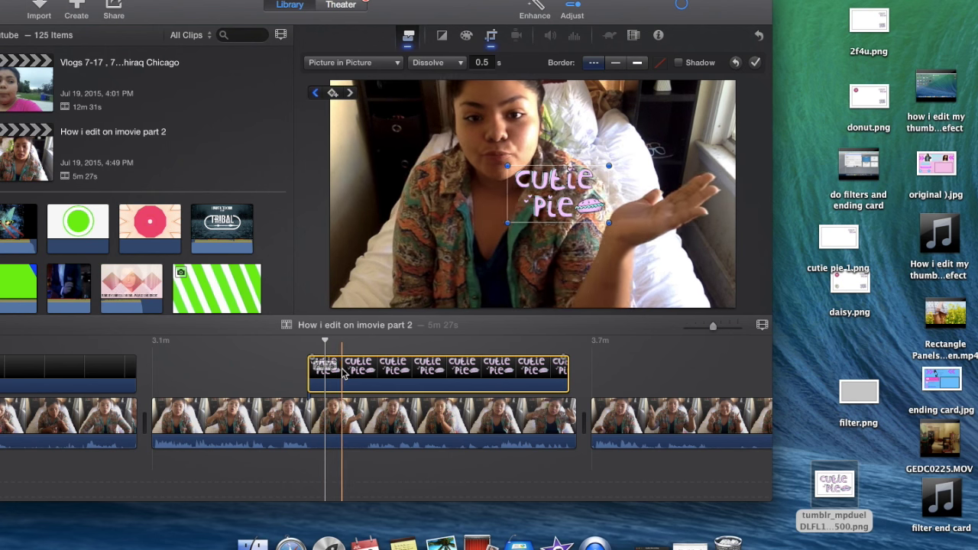
{"action": "left_click", "coordinate": [343, 373]}
{"action": "left_click_drag", "start_coordinate": [604, 209], "coordinate": [644, 200]}
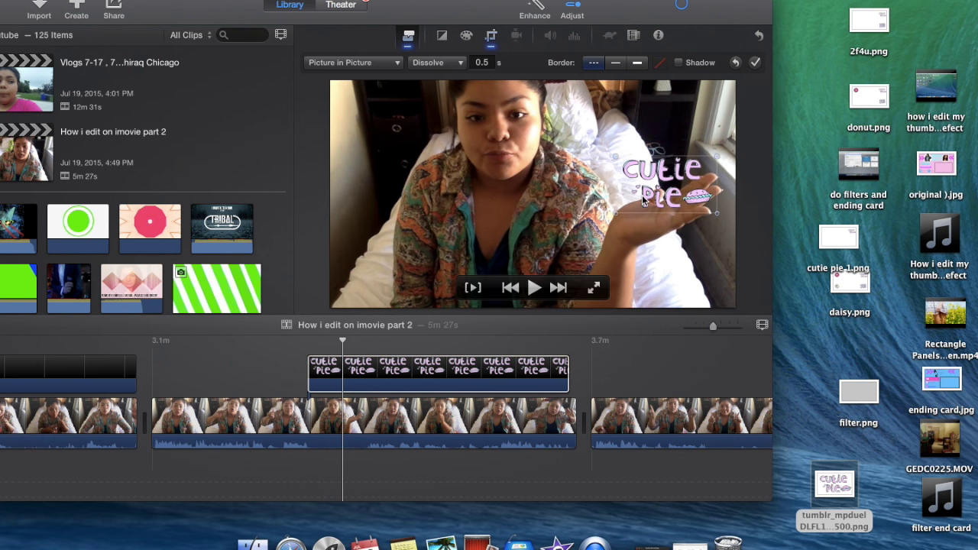
{"action": "left_click", "coordinate": [756, 62]}
{"action": "left_click", "coordinate": [347, 380]}
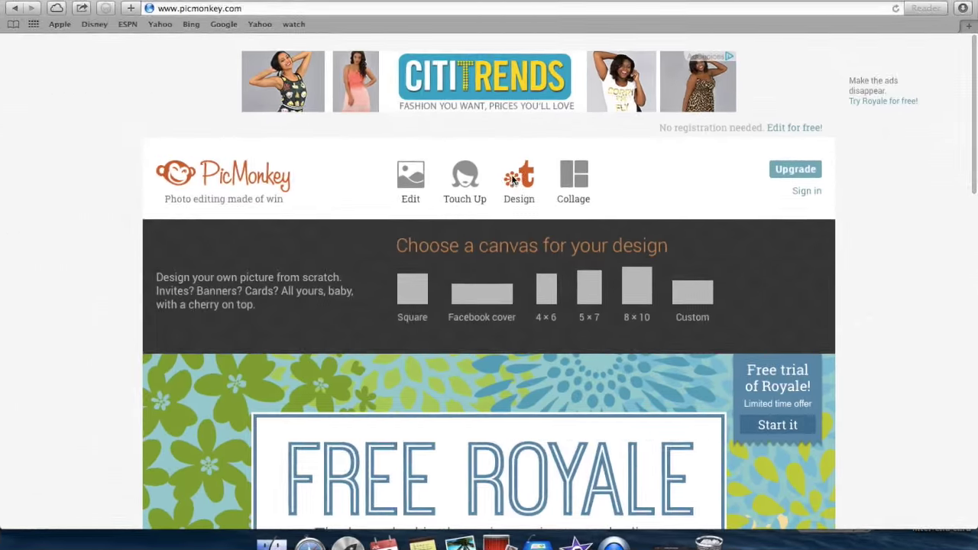
Start a new blank design and apply a bright green canvas colour.
{"action": "left_click", "coordinate": [512, 178]}
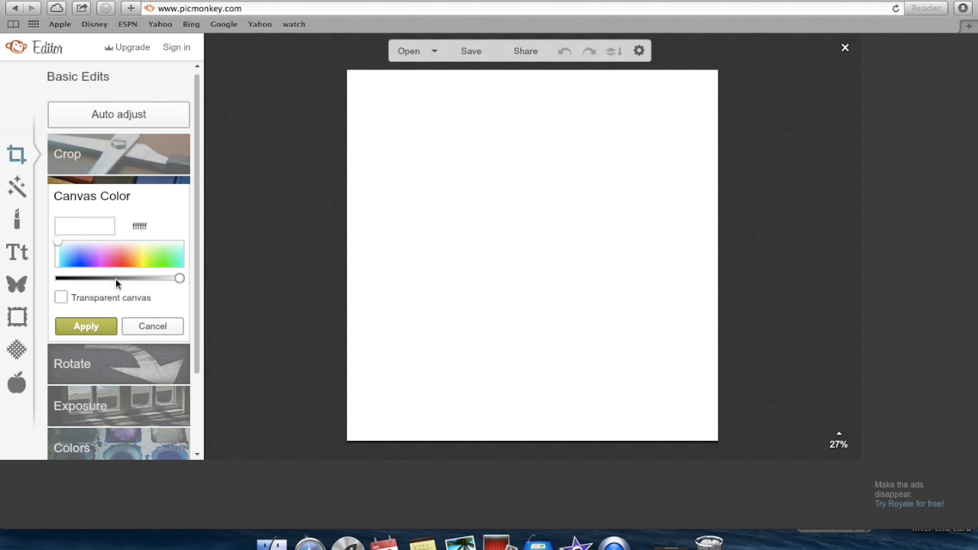
{"action": "left_click_drag", "start_coordinate": [164, 260], "coordinate": [163, 279]}
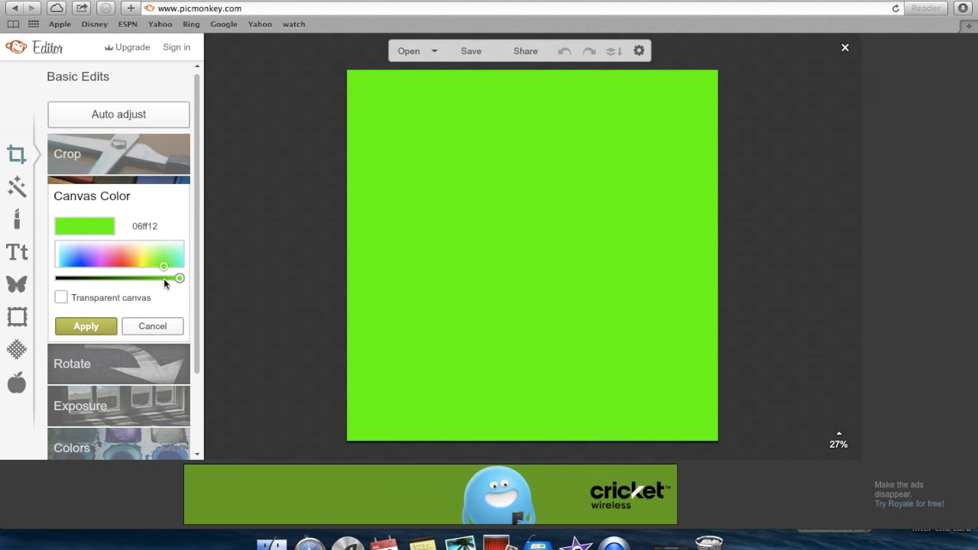
{"action": "left_click", "coordinate": [85, 327]}
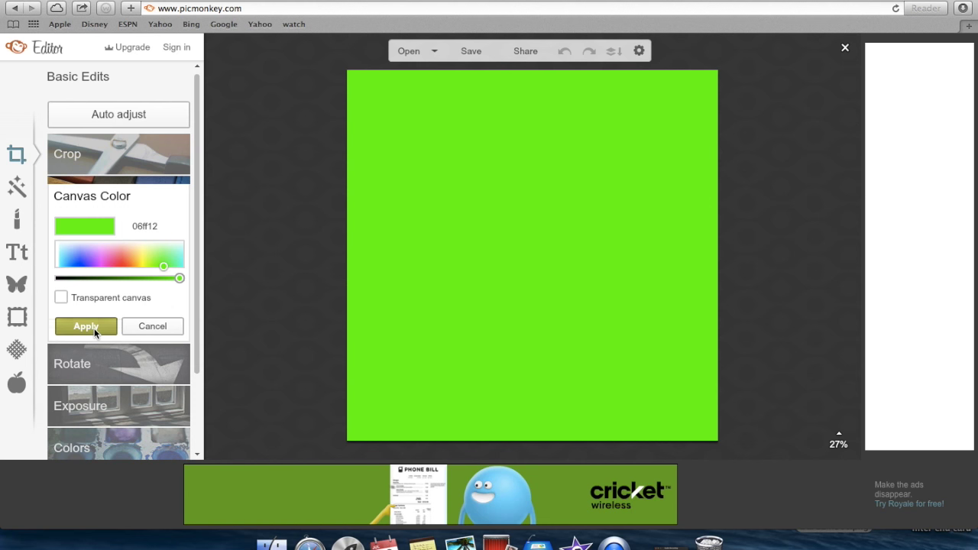
Crop the green canvas to 1920 x 1080.
{"action": "left_click", "coordinate": [86, 166]}
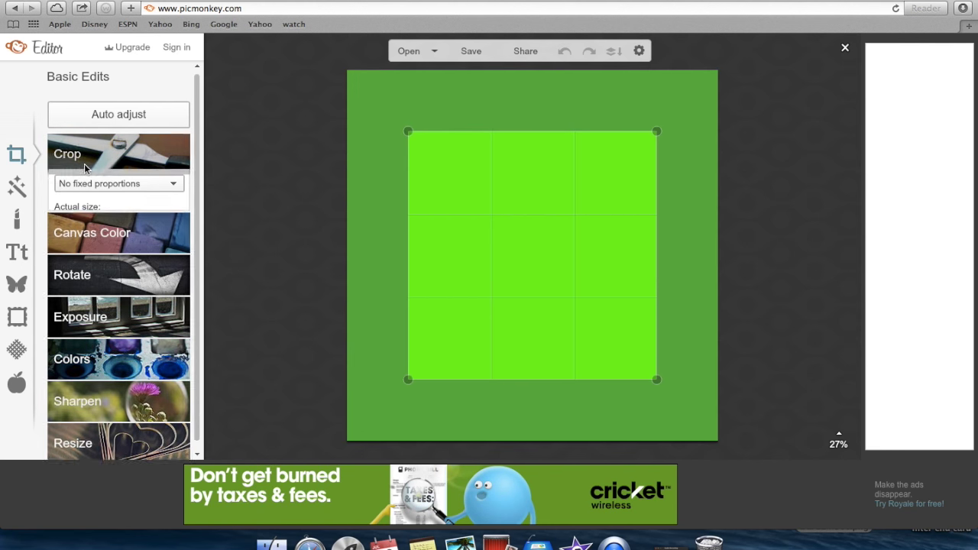
{"action": "type", "text": "1920"}
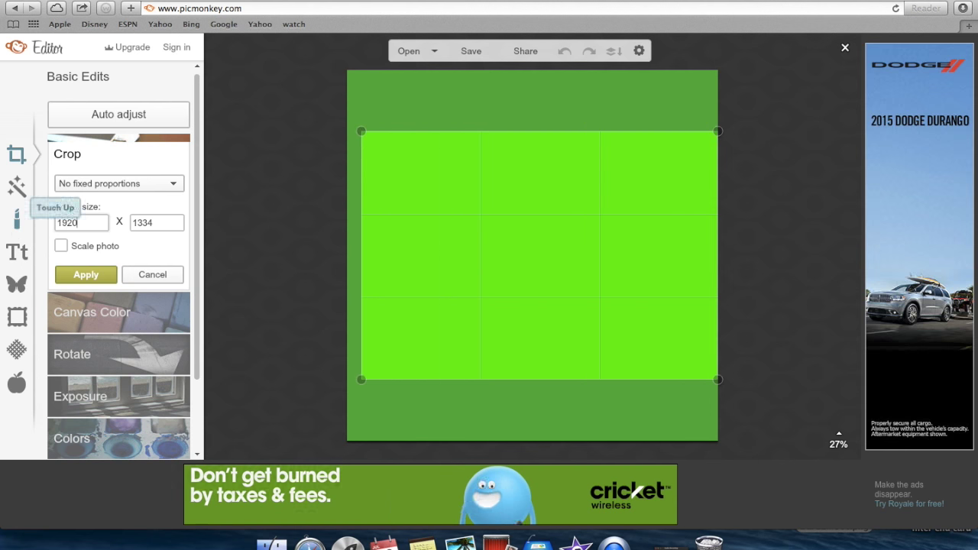
{"action": "type", "text": "10"}
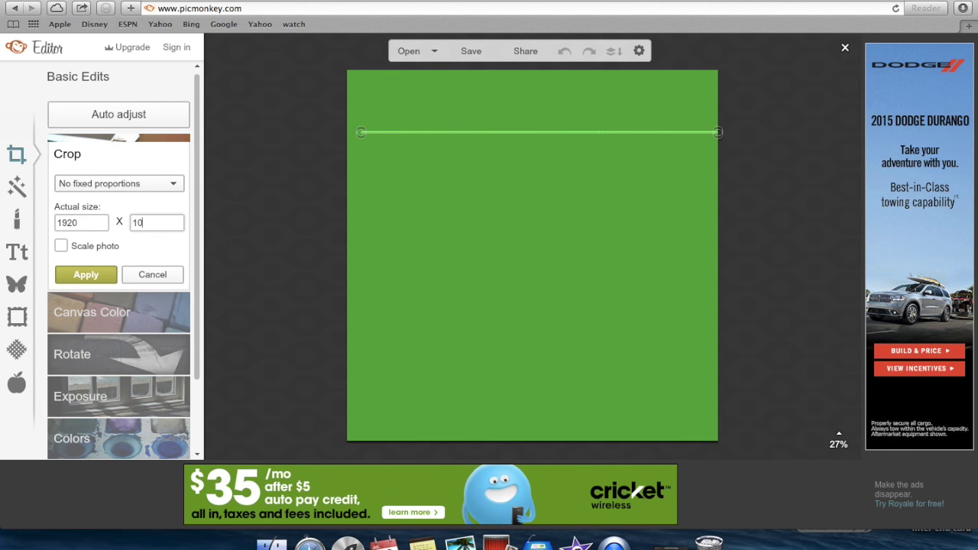
{"action": "type", "text": "80"}
{"action": "left_click", "coordinate": [84, 274]}
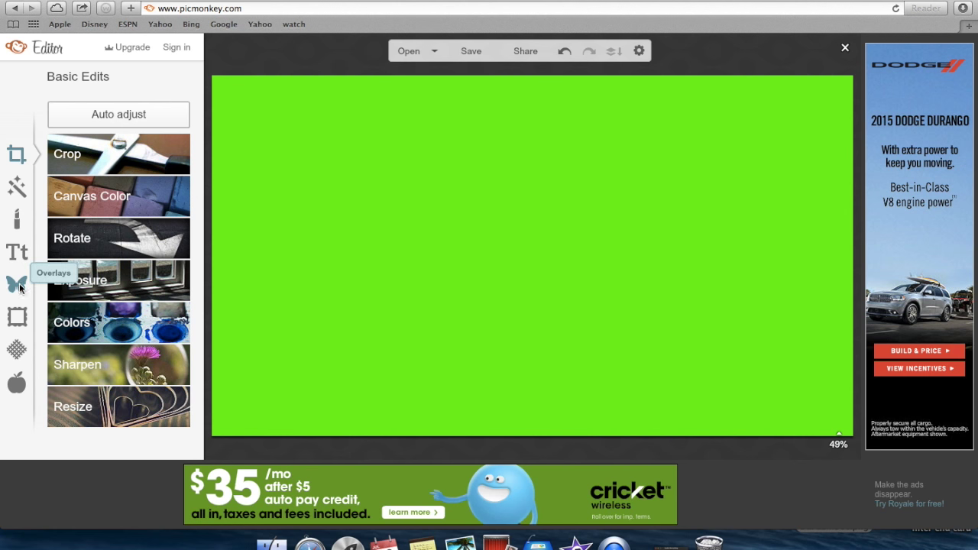
{"action": "left_click", "coordinate": [14, 324]}
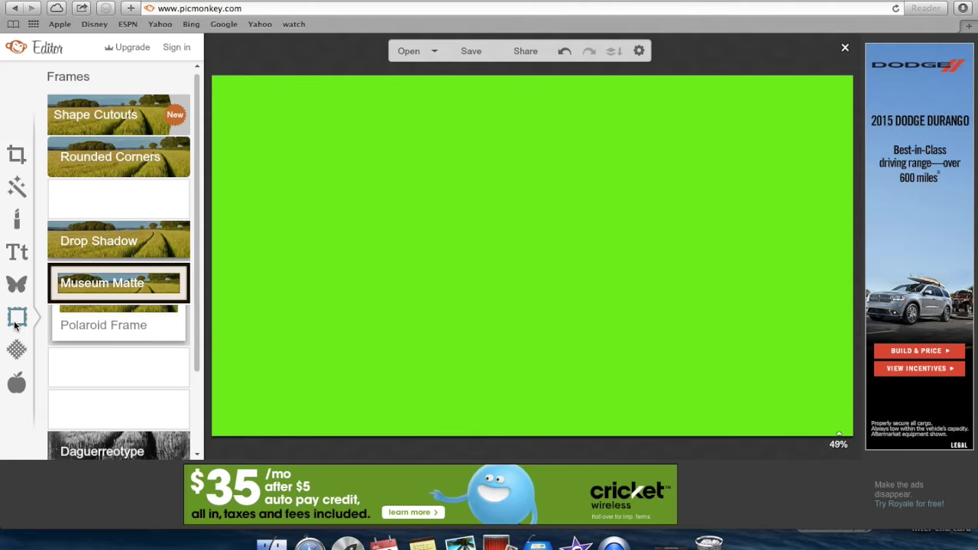
Add a Simple Edge frame with outer thickness 41 and no inner white border.
{"action": "left_click", "coordinate": [101, 199]}
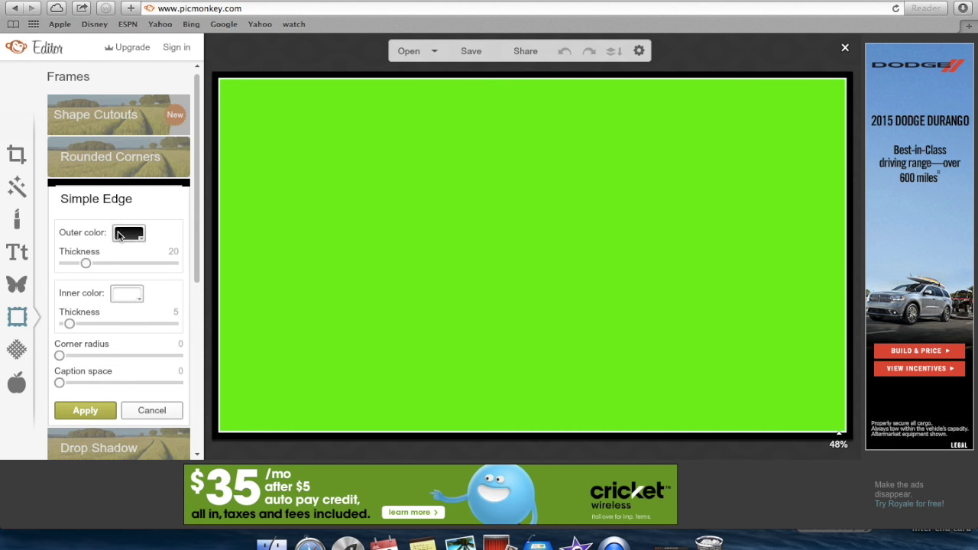
{"action": "left_click_drag", "start_coordinate": [87, 263], "coordinate": [108, 263]}
{"action": "left_click_drag", "start_coordinate": [77, 320], "coordinate": [35, 327]}
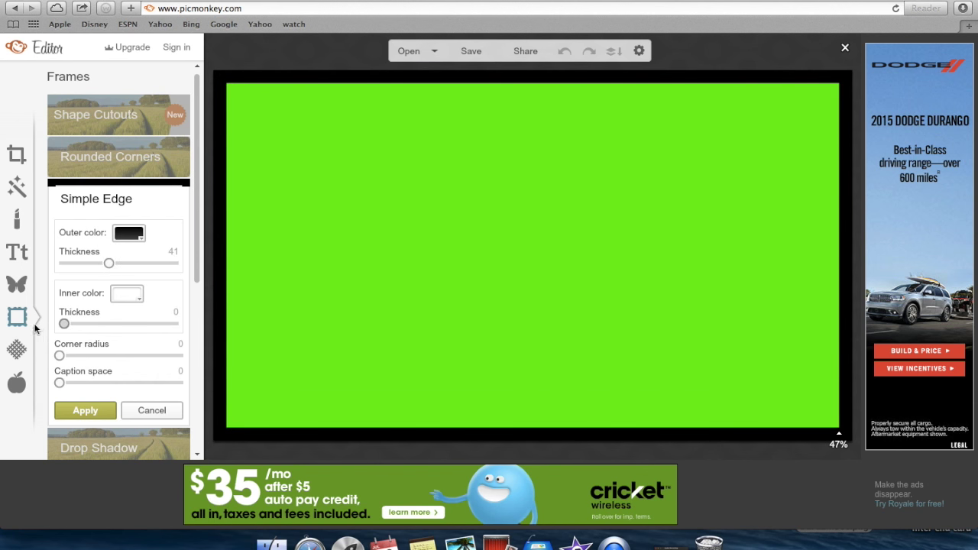
{"action": "left_click", "coordinate": [132, 232]}
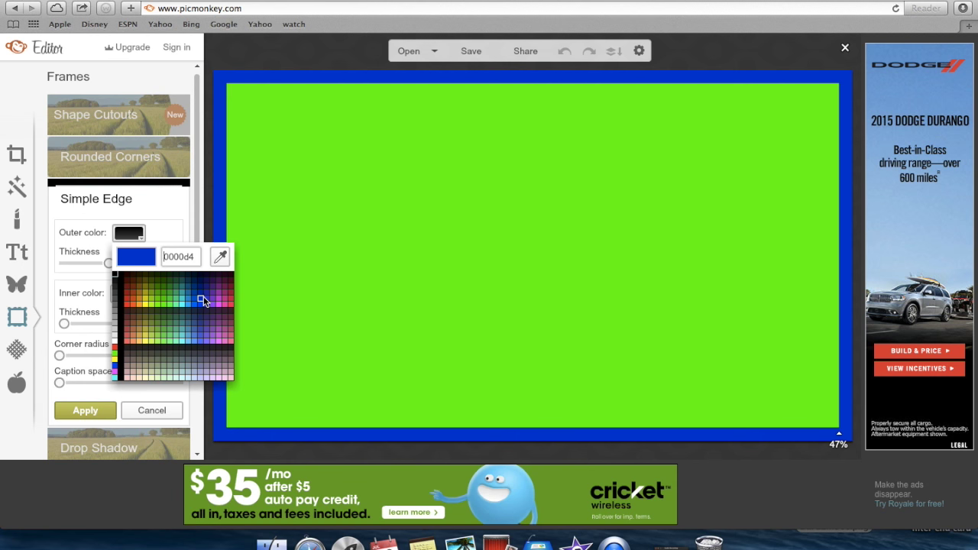
Colour the outer frame dark blue and save the image as dark blue.jpg in Documents.
{"action": "left_click", "coordinate": [202, 299]}
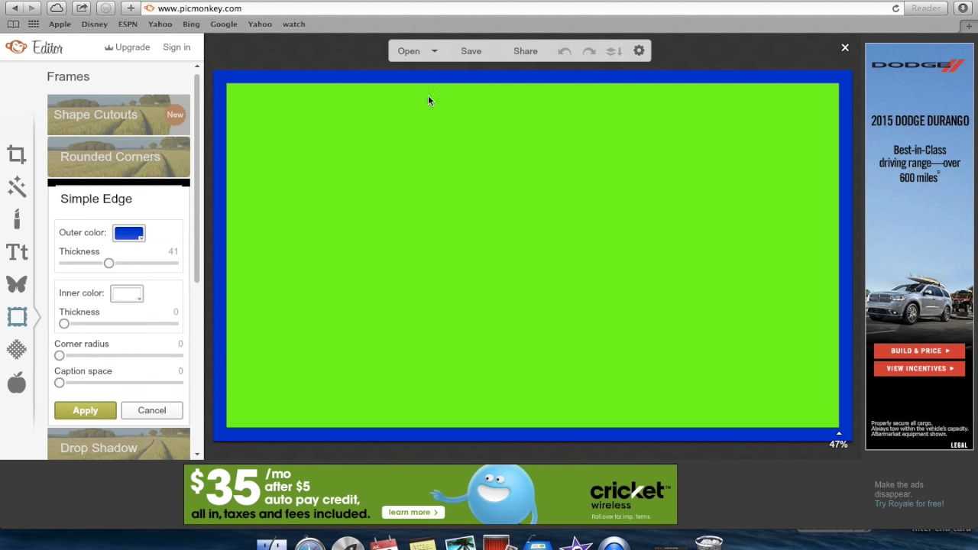
{"action": "left_click", "coordinate": [458, 53]}
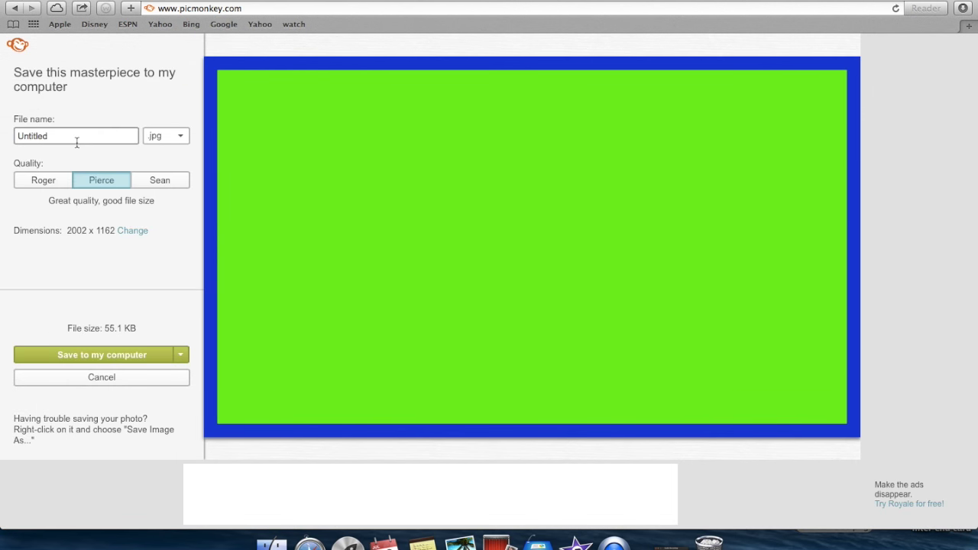
{"action": "type", "text": "dark blue"}
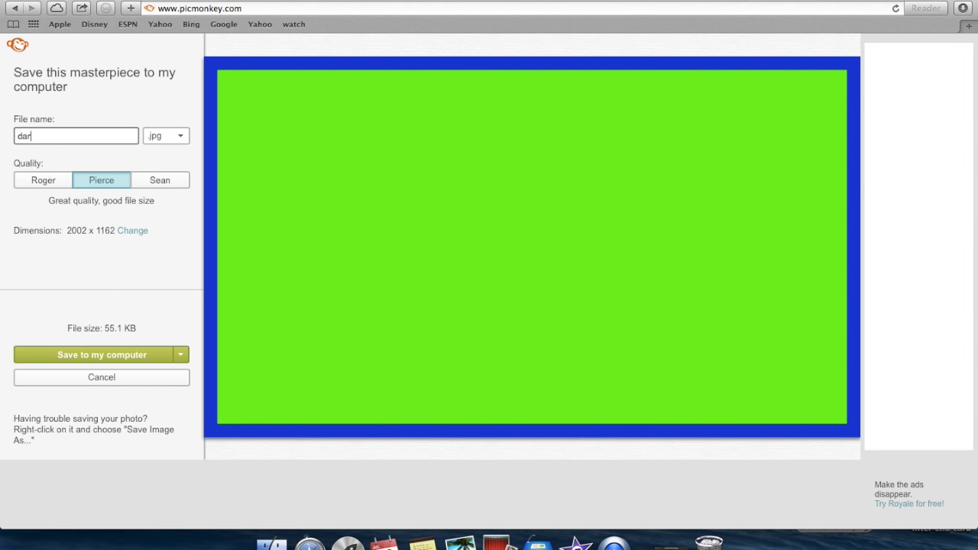
{"action": "left_click", "coordinate": [91, 357]}
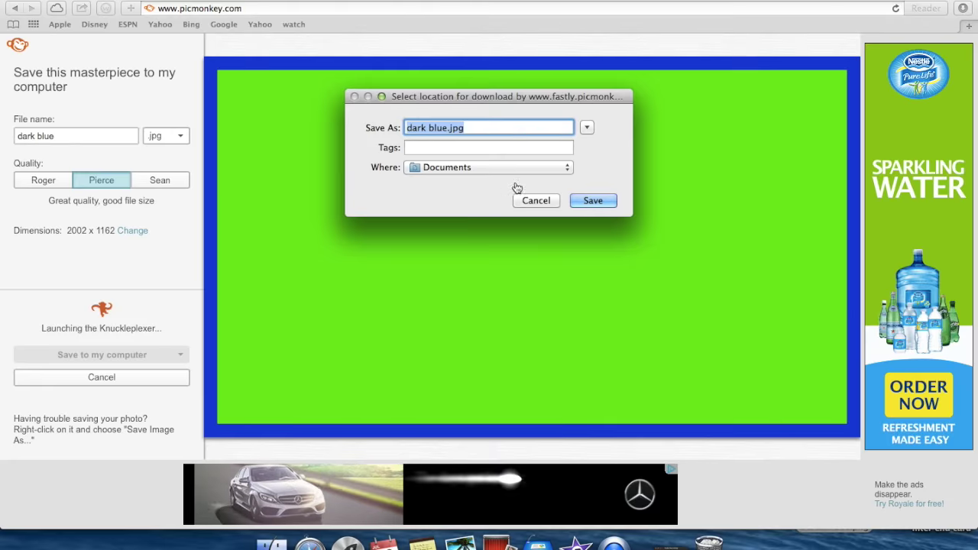
{"action": "left_click", "coordinate": [586, 199]}
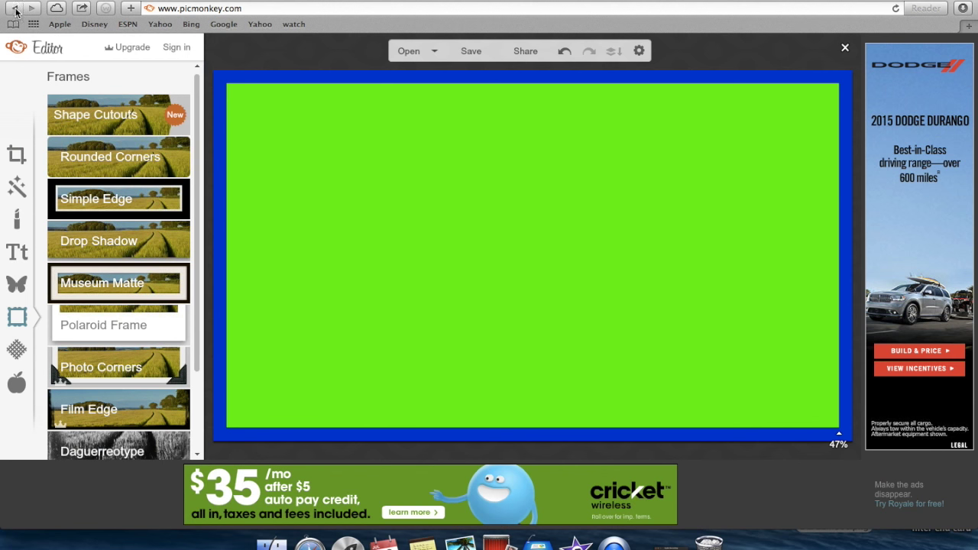
{"action": "left_click", "coordinate": [16, 156]}
Apply bright green 06ff0a as the blank canvas colour.
{"action": "left_click", "coordinate": [81, 205]}
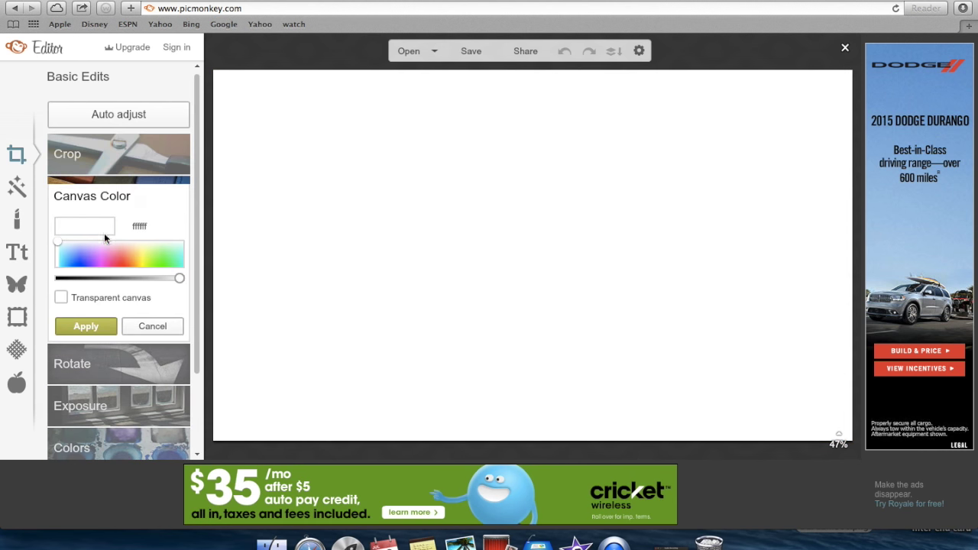
{"action": "left_click_drag", "start_coordinate": [164, 258], "coordinate": [163, 276]}
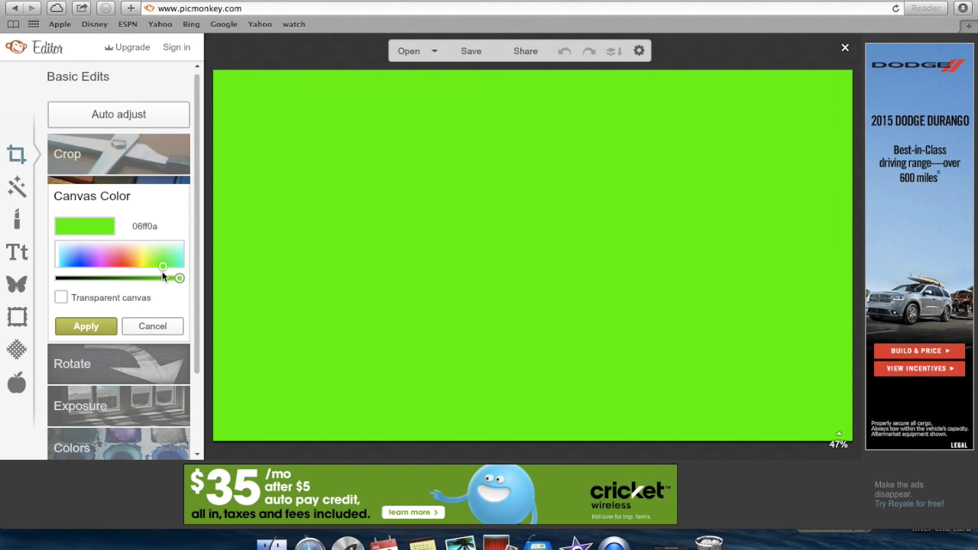
{"action": "left_click", "coordinate": [70, 327]}
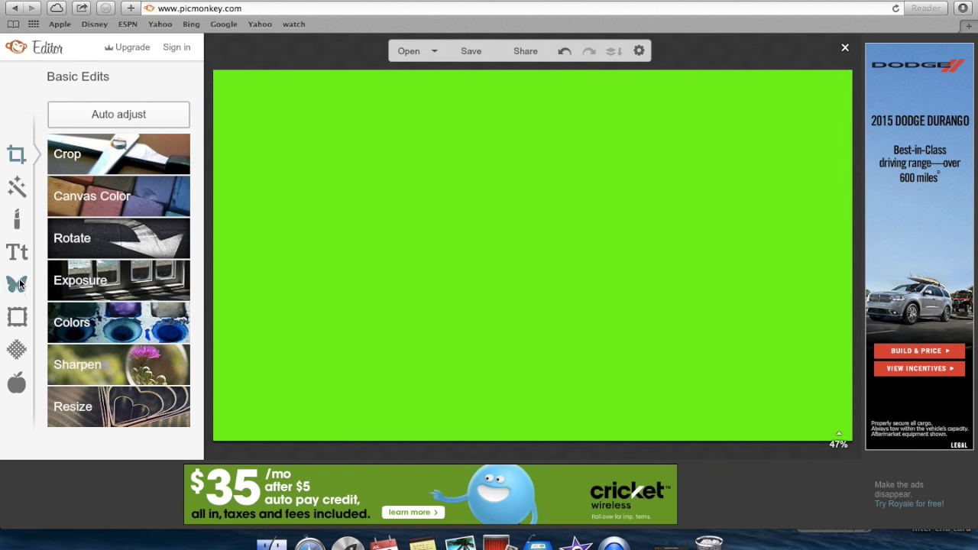
Add a Simple Edge frame with inner thickness 0 and outer thickness 36.
{"action": "left_click", "coordinate": [16, 316]}
{"action": "left_click", "coordinate": [114, 200]}
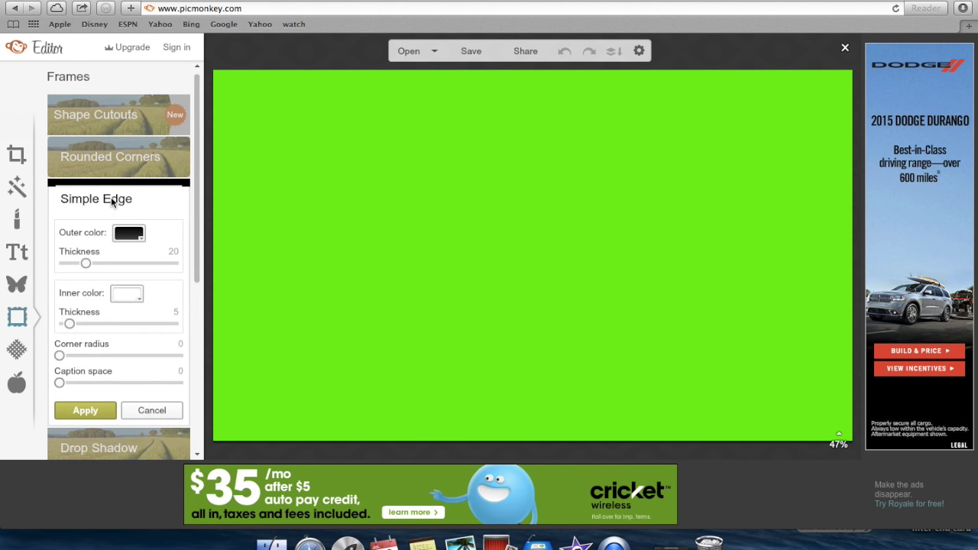
{"action": "right_click", "coordinate": [69, 326]}
{"action": "left_click", "coordinate": [68, 313]}
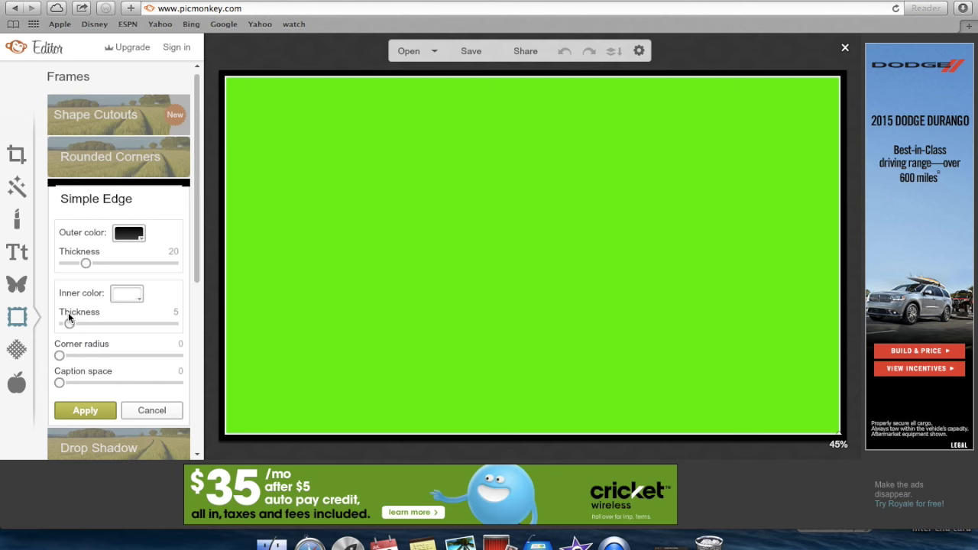
{"action": "left_click_drag", "start_coordinate": [68, 322], "coordinate": [55, 319]}
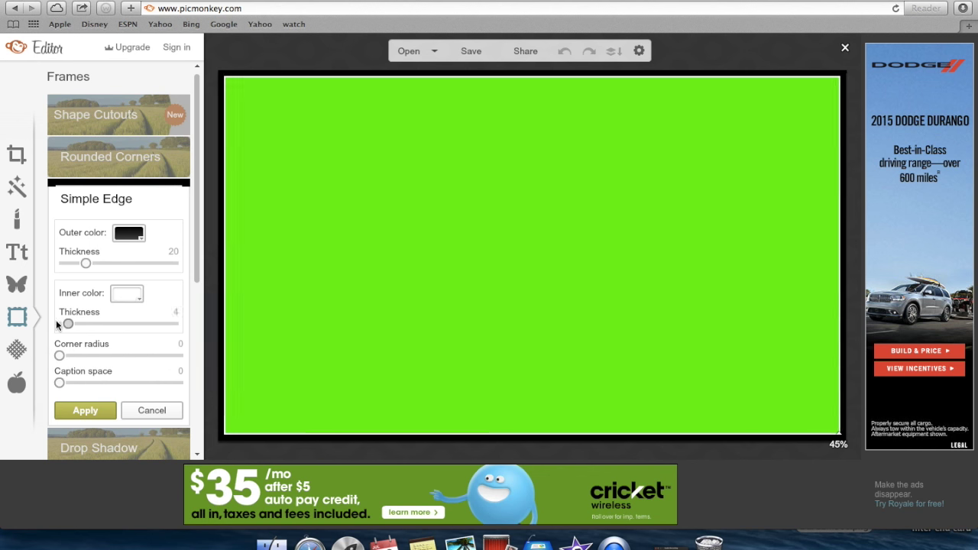
{"action": "left_click_drag", "start_coordinate": [90, 256], "coordinate": [104, 256]}
{"action": "left_click", "coordinate": [127, 233]}
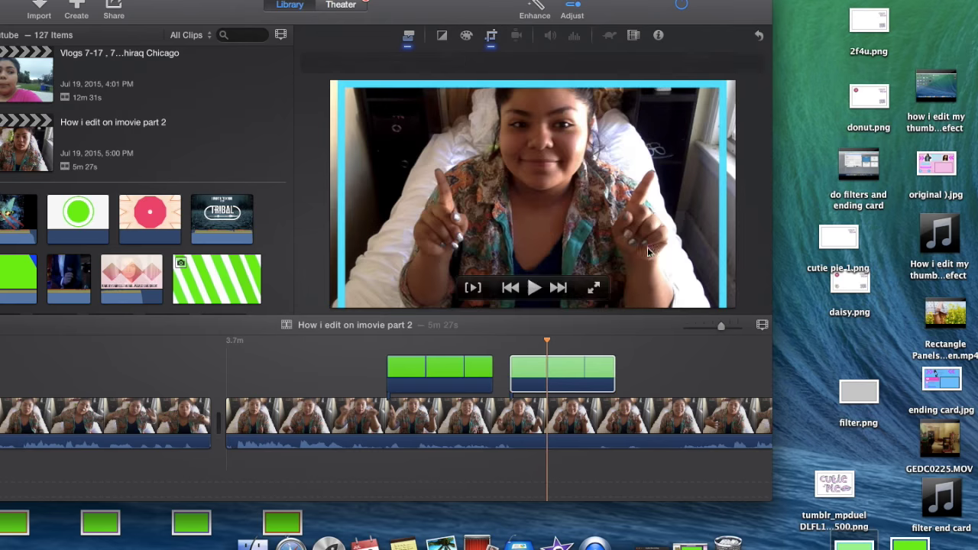
Drag a green frame image above the vlog, move it earlier, and shorten it.
{"action": "left_click", "coordinate": [353, 62]}
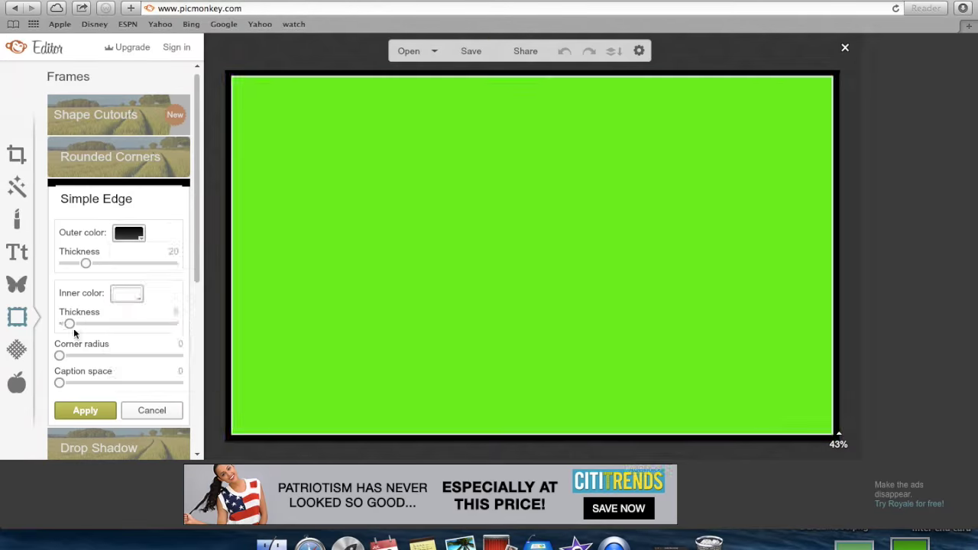
{"action": "left_click", "coordinate": [128, 233]}
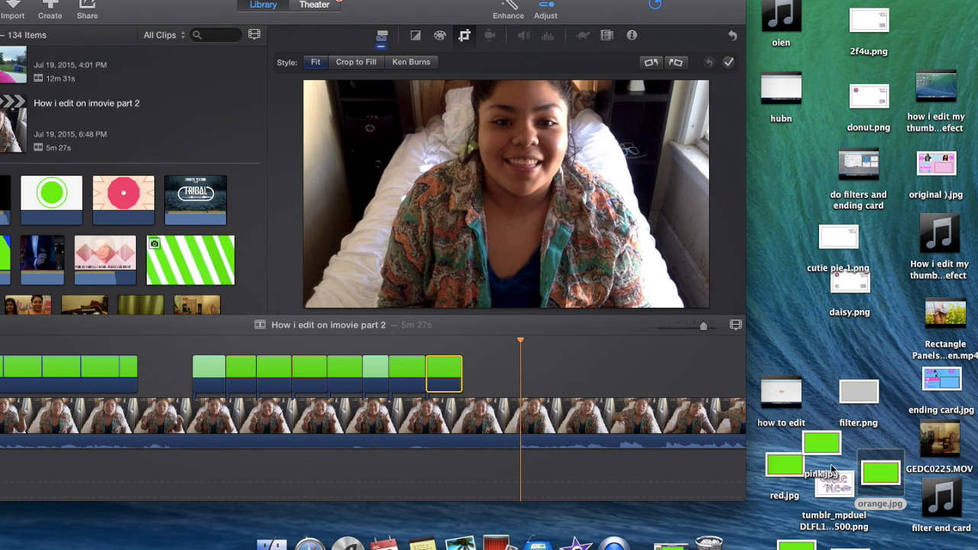
{"action": "left_click_drag", "start_coordinate": [821, 444], "coordinate": [621, 371]}
{"action": "left_click_drag", "start_coordinate": [501, 305], "coordinate": [463, 376]}
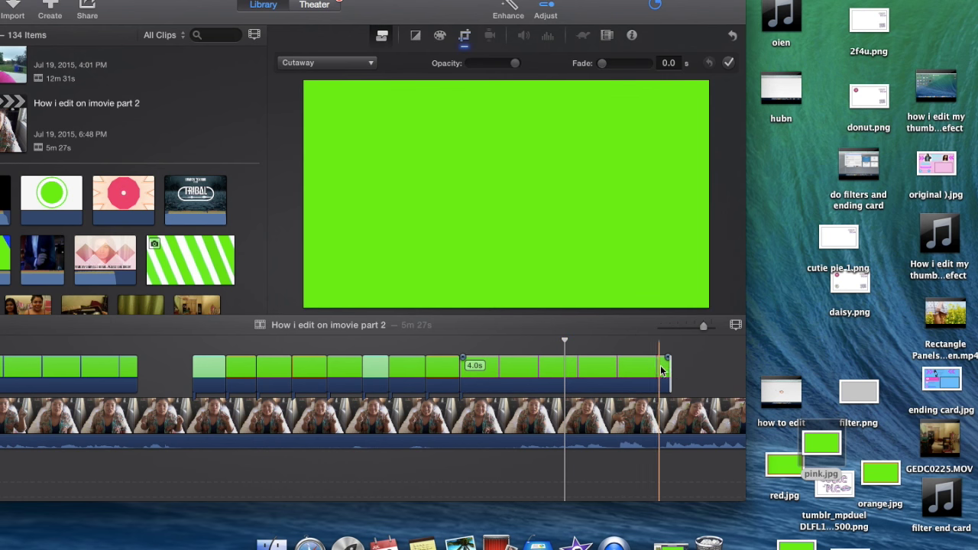
{"action": "left_click_drag", "start_coordinate": [672, 369], "coordinate": [499, 368]}
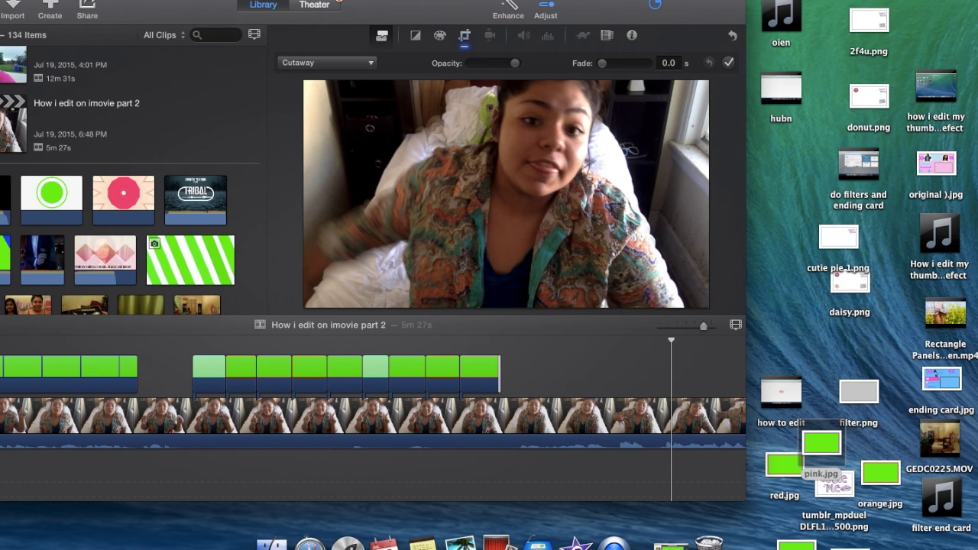
Add two more green frame images above the vlog, trimming them to about 1.2 s and 0.6 s.
{"action": "left_click_drag", "start_coordinate": [822, 451], "coordinate": [504, 375]}
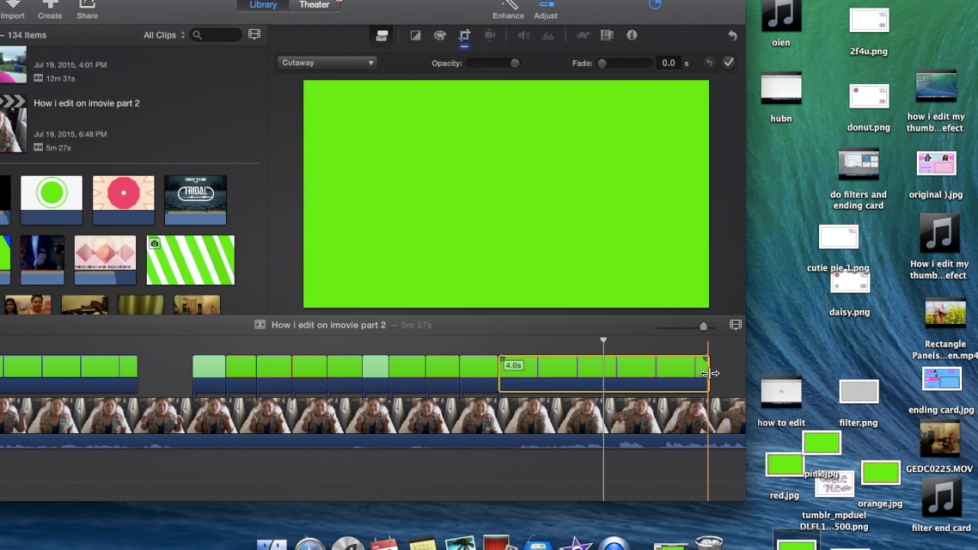
{"action": "left_click_drag", "start_coordinate": [621, 368], "coordinate": [555, 366]}
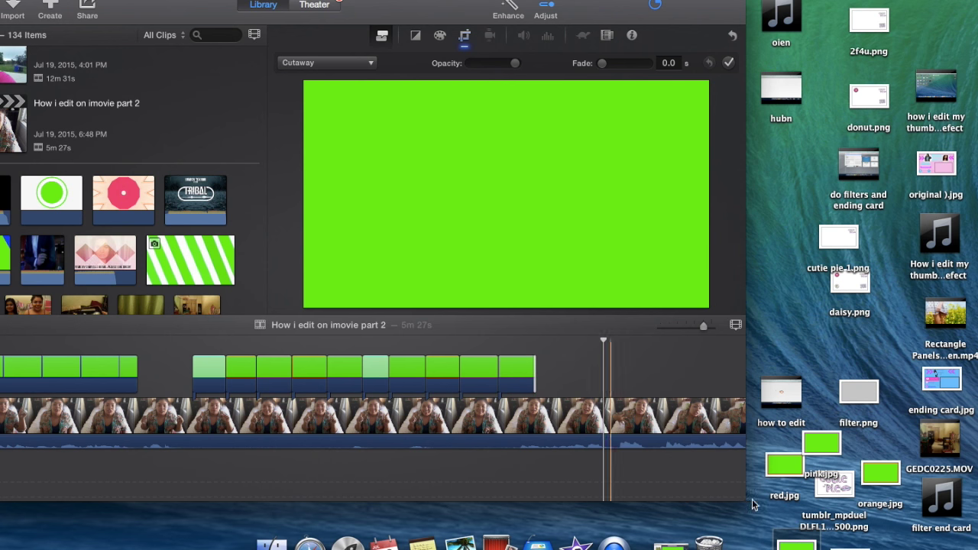
{"action": "left_click_drag", "start_coordinate": [684, 442], "coordinate": [538, 373]}
{"action": "scroll", "coordinate": [612, 367], "scroll_direction": "right", "scroll_amount": 5}
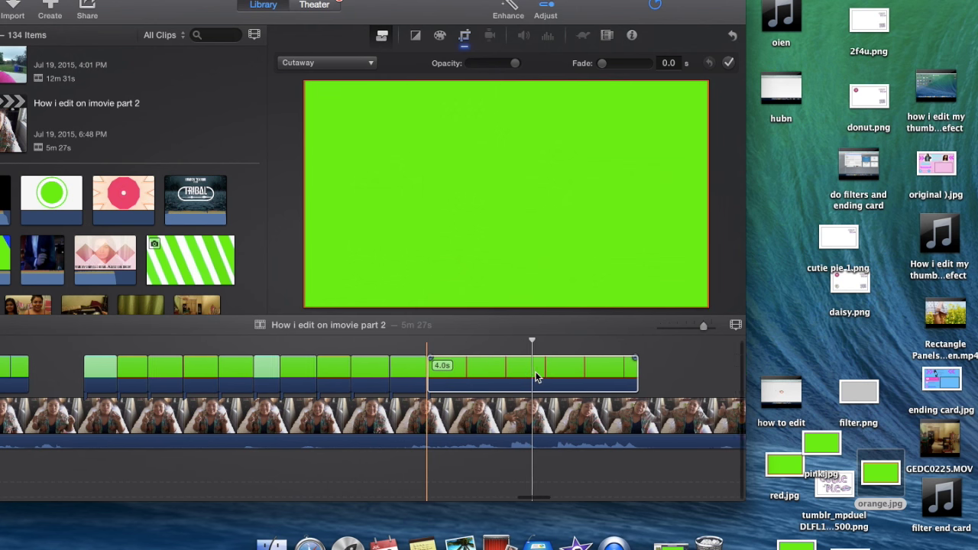
{"action": "left_click_drag", "start_coordinate": [635, 371], "coordinate": [375, 380]}
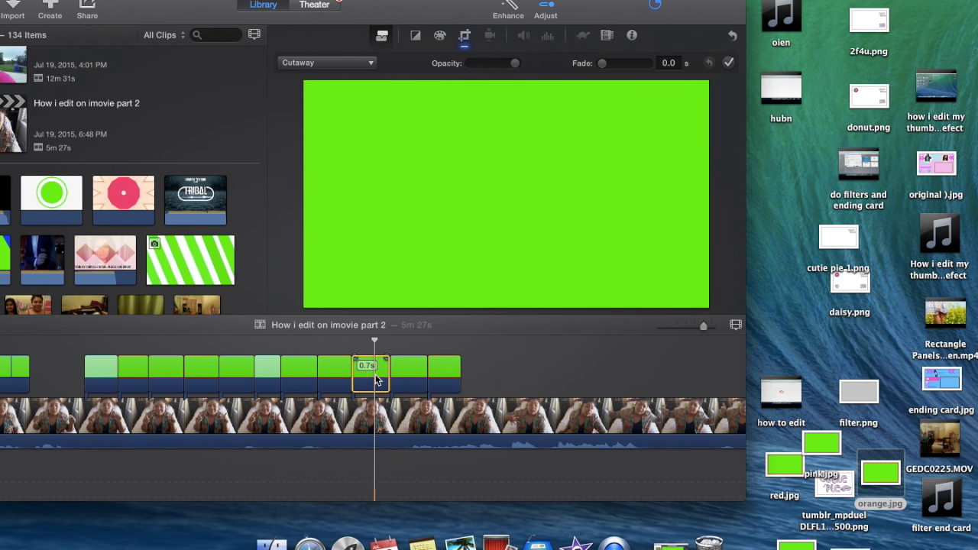
Set three green frame clips to the green-screen overlay mode.
{"action": "left_click", "coordinate": [332, 63]}
{"action": "left_click", "coordinate": [334, 89]}
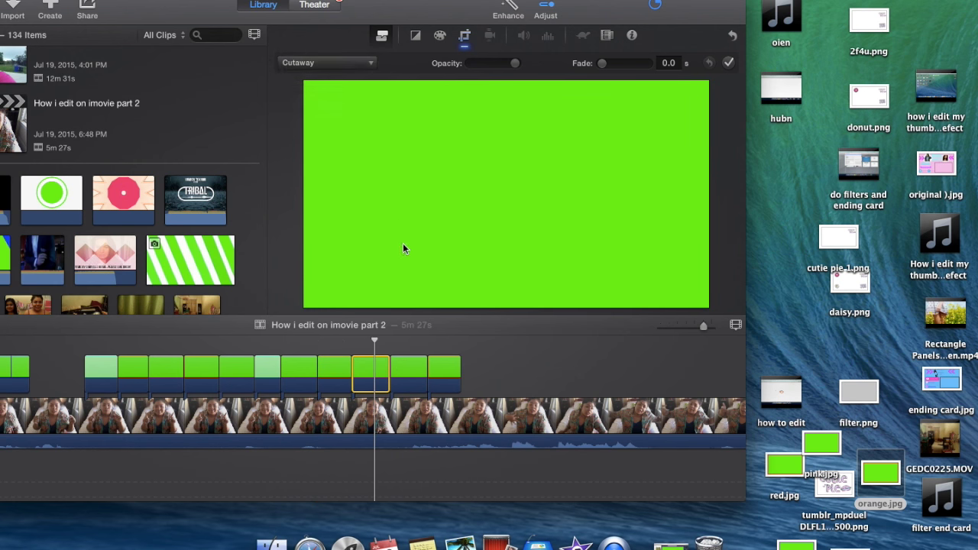
{"action": "left_click", "coordinate": [407, 376]}
{"action": "left_click", "coordinate": [336, 64]}
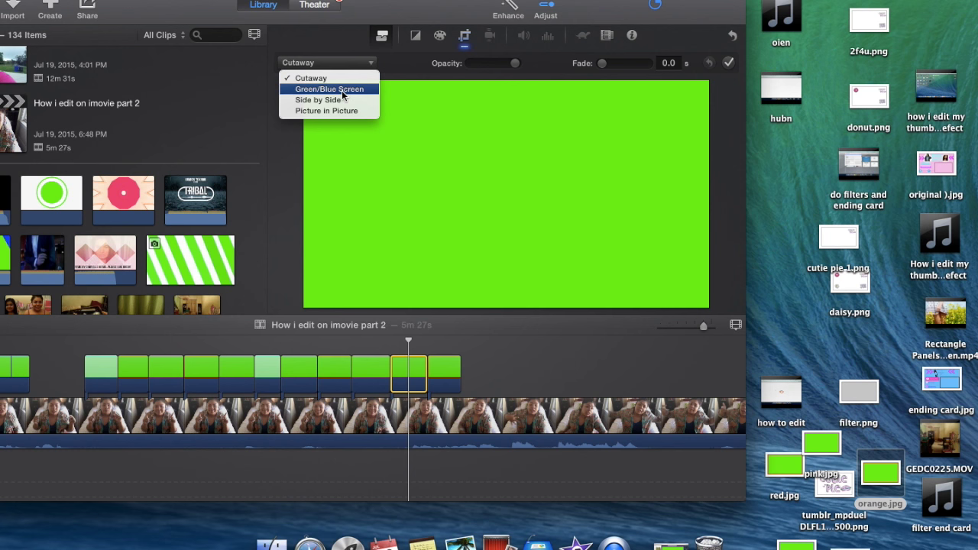
{"action": "left_click", "coordinate": [342, 91]}
{"action": "left_click", "coordinate": [443, 371]}
{"action": "left_click", "coordinate": [341, 66]}
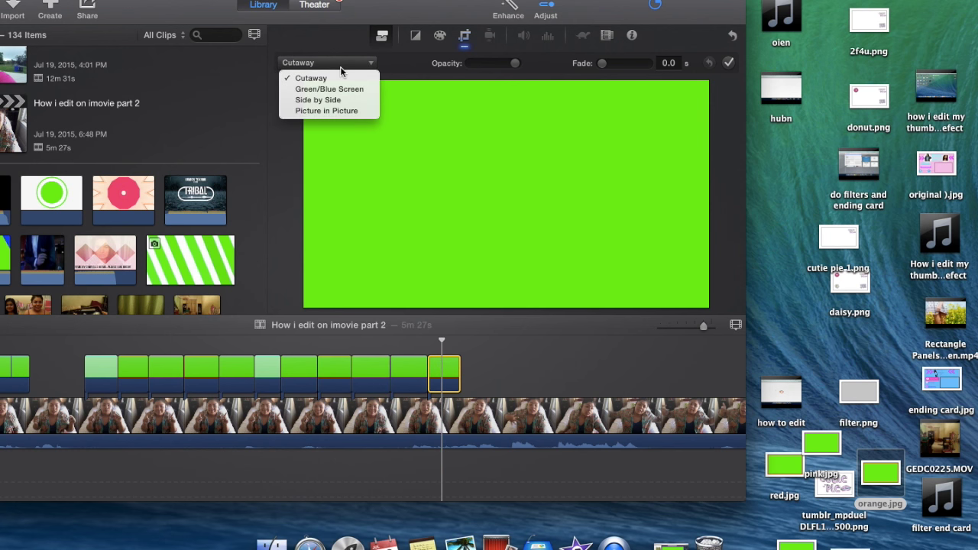
{"action": "left_click", "coordinate": [335, 89]}
Set the next border clip's crop style to Fit, then play from the first border clip.
{"action": "left_click", "coordinate": [377, 372]}
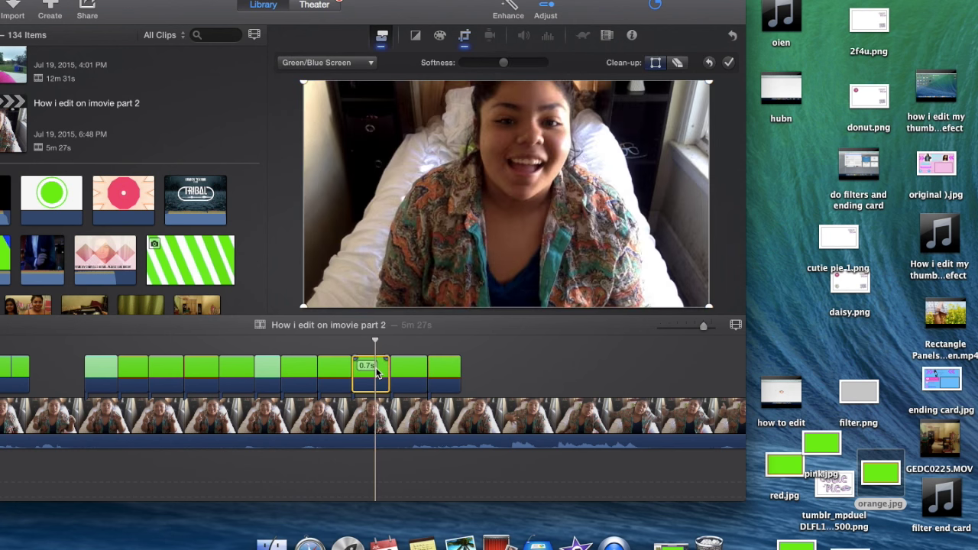
{"action": "left_click", "coordinate": [466, 36]}
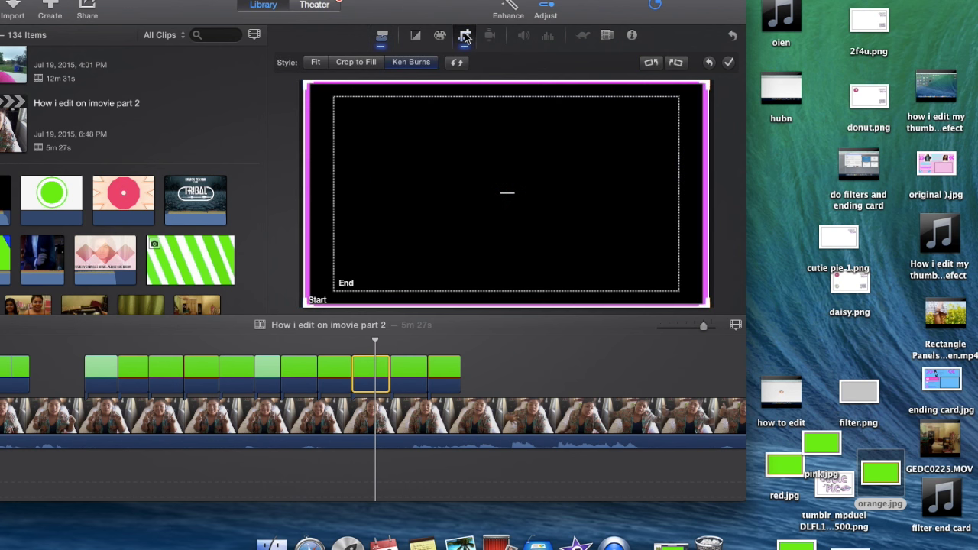
{"action": "left_click", "coordinate": [412, 365]}
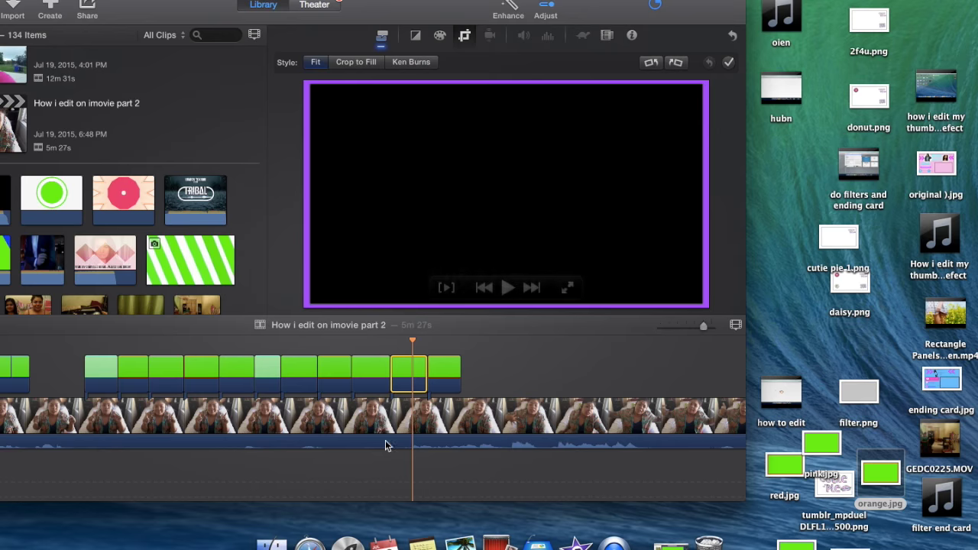
{"action": "left_click", "coordinate": [448, 386]}
{"action": "left_click", "coordinate": [315, 62]}
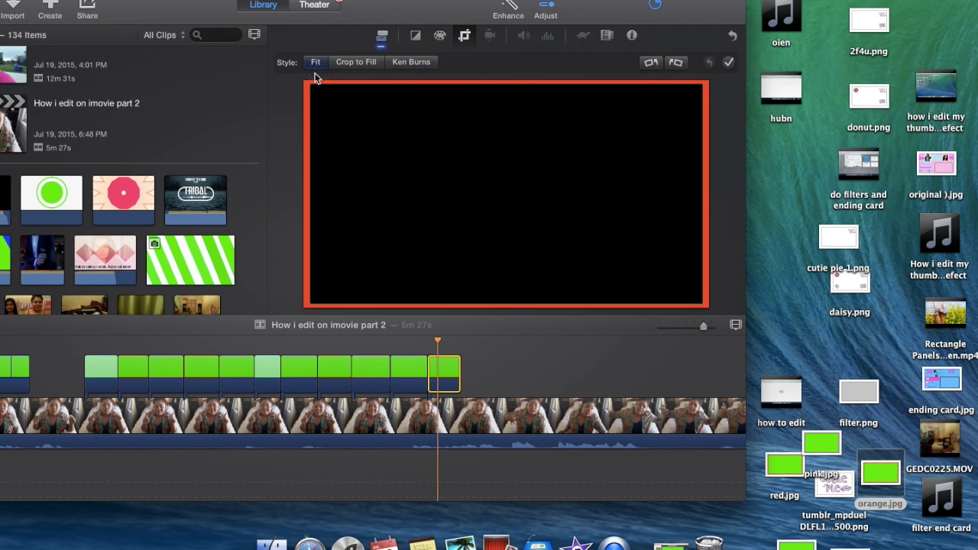
{"action": "left_click", "coordinate": [86, 339]}
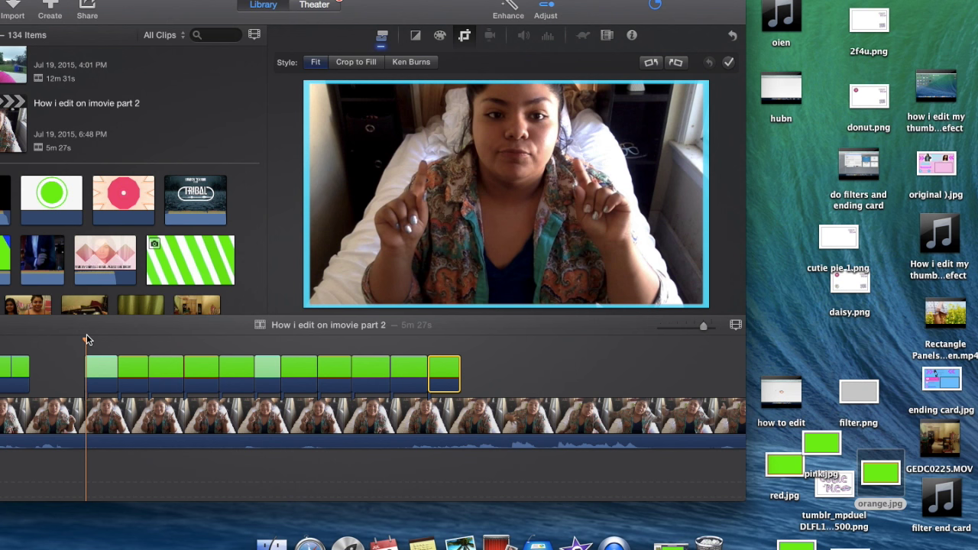
{"action": "key", "text": "space"}
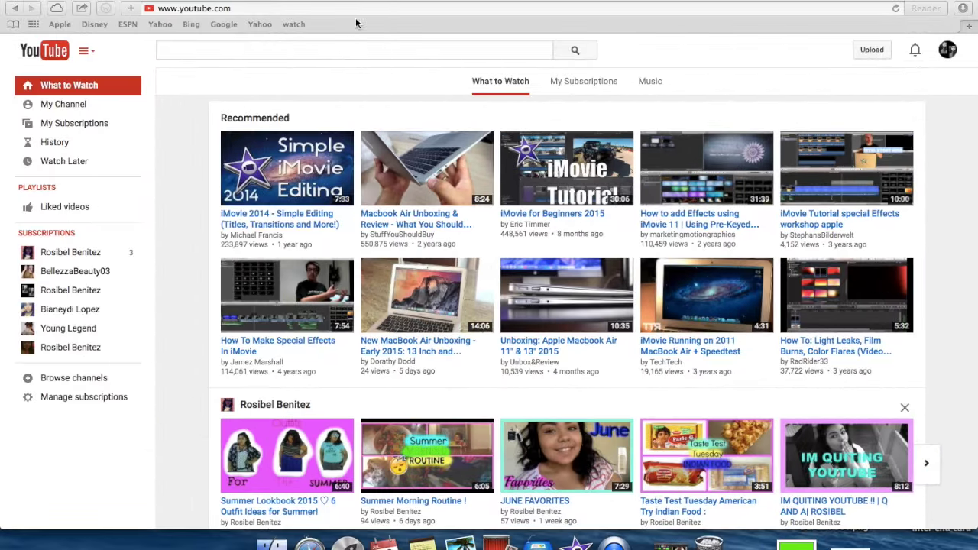
Search YouTube for the green-screen transitions creator by name using the 'transitions' suggestion.
{"action": "left_click", "coordinate": [349, 46]}
{"action": "type", "text": "gabrielle mar"}
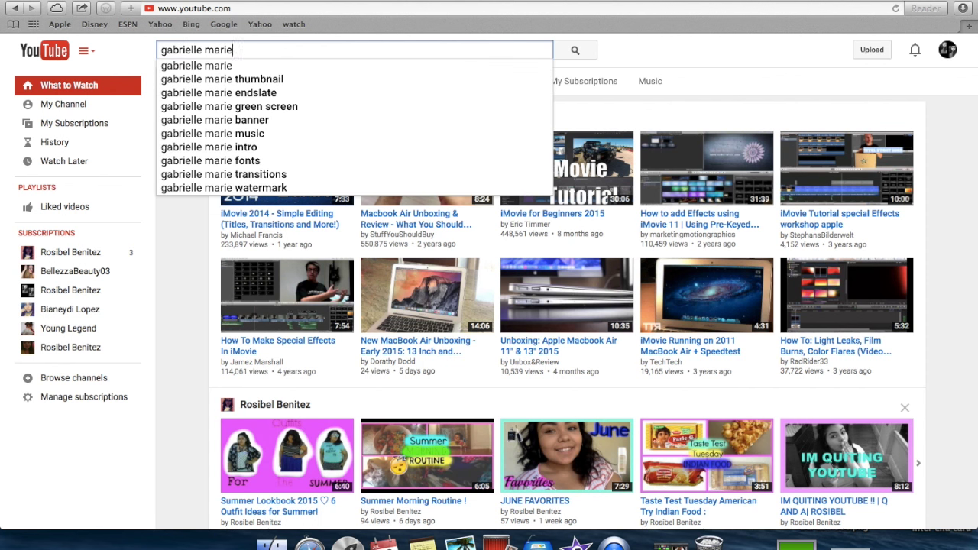
{"action": "type", "text": "ie"}
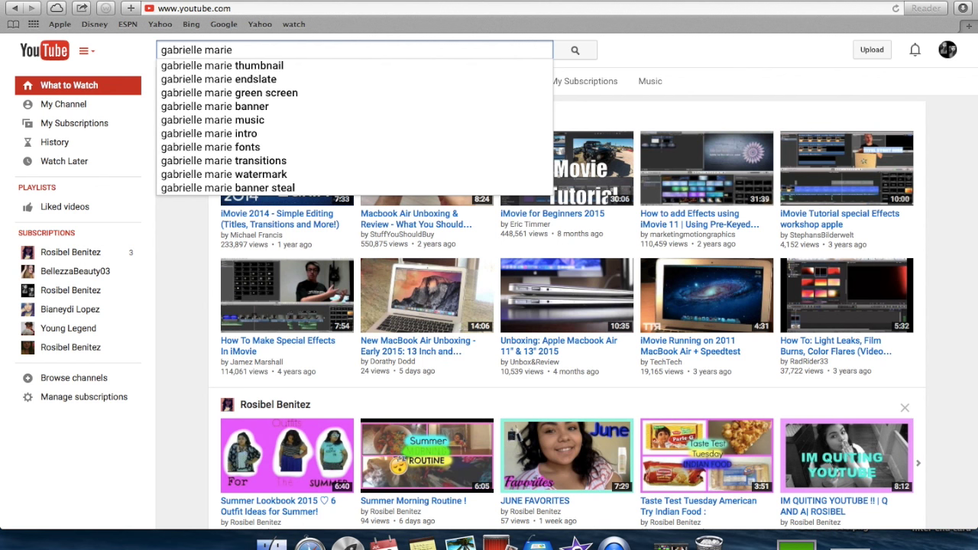
{"action": "key", "text": "Down"}
{"action": "key", "text": "Down"}
{"action": "key", "text": "Up"}
{"action": "key", "text": "Up"}
{"action": "key", "text": "Up"}
{"action": "key", "text": "Up"}
{"action": "key", "text": "Up"}
{"action": "key", "text": "Return"}
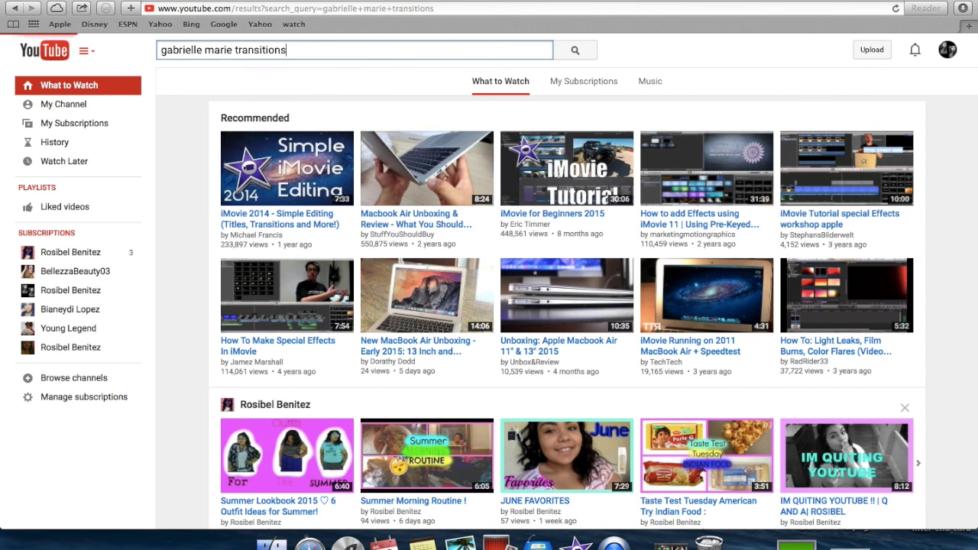
{"action": "scroll", "coordinate": [287, 231], "scroll_direction": "down", "scroll_amount": 5}
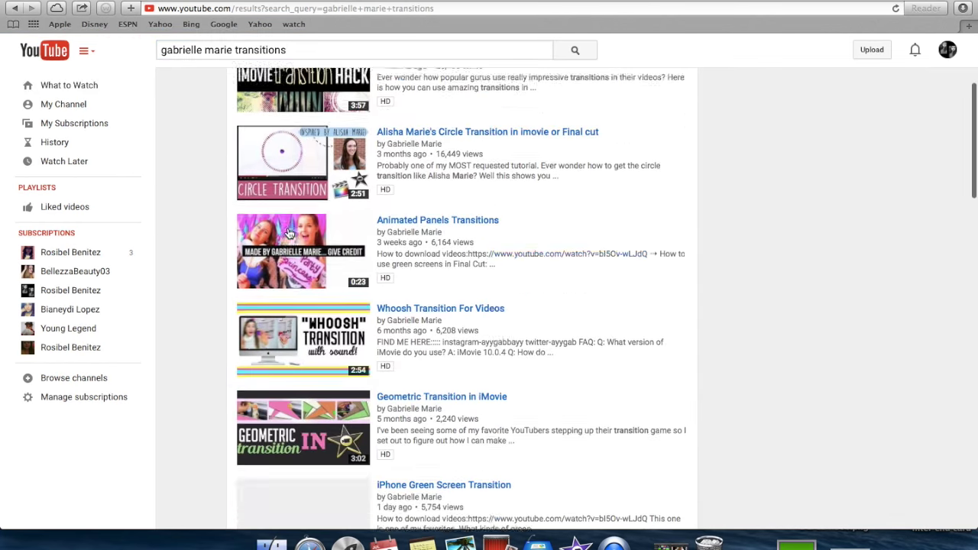
{"action": "scroll", "coordinate": [291, 234], "scroll_direction": "down", "scroll_amount": 5}
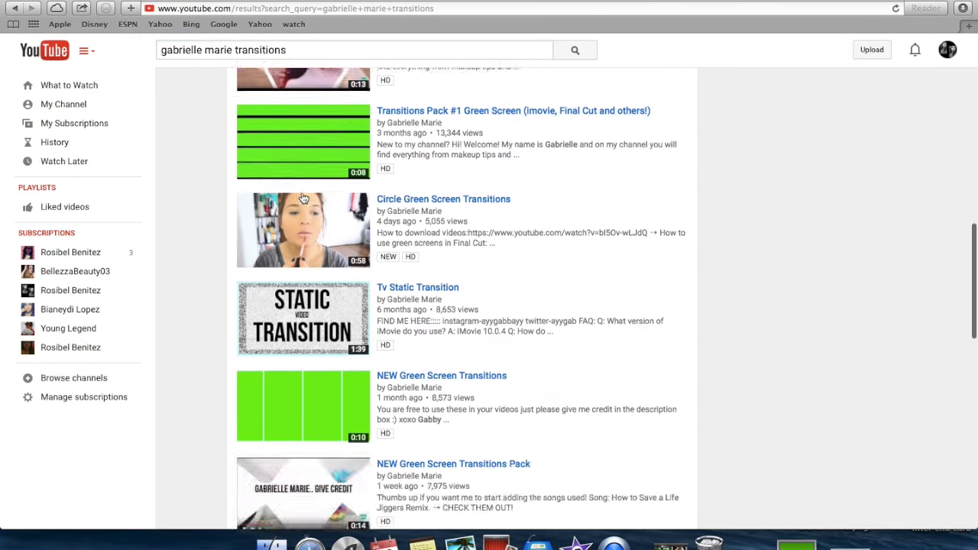
{"action": "scroll", "coordinate": [304, 198], "scroll_direction": "up", "scroll_amount": 4}
{"action": "scroll", "coordinate": [304, 198], "scroll_direction": "up", "scroll_amount": 5}
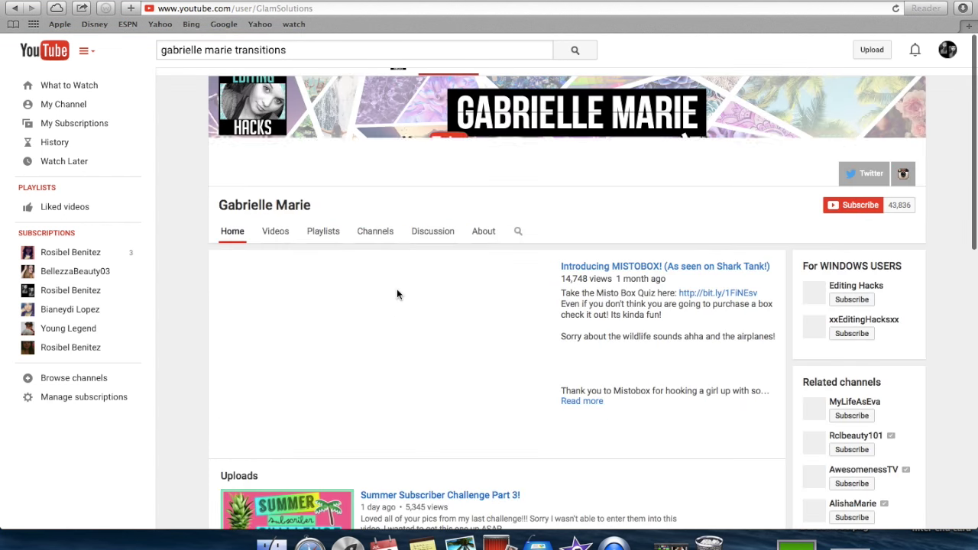
Show the channel's uploaded videos and scroll down to the kaleidoscope footage.
{"action": "left_click", "coordinate": [277, 232]}
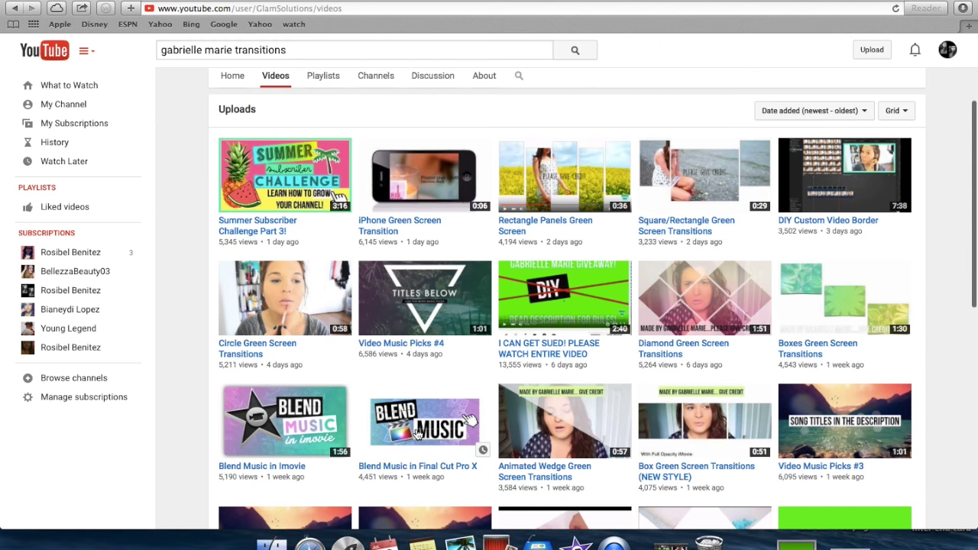
{"action": "scroll", "coordinate": [419, 433], "scroll_direction": "down", "scroll_amount": 2}
{"action": "scroll", "coordinate": [435, 395], "scroll_direction": "down", "scroll_amount": 4}
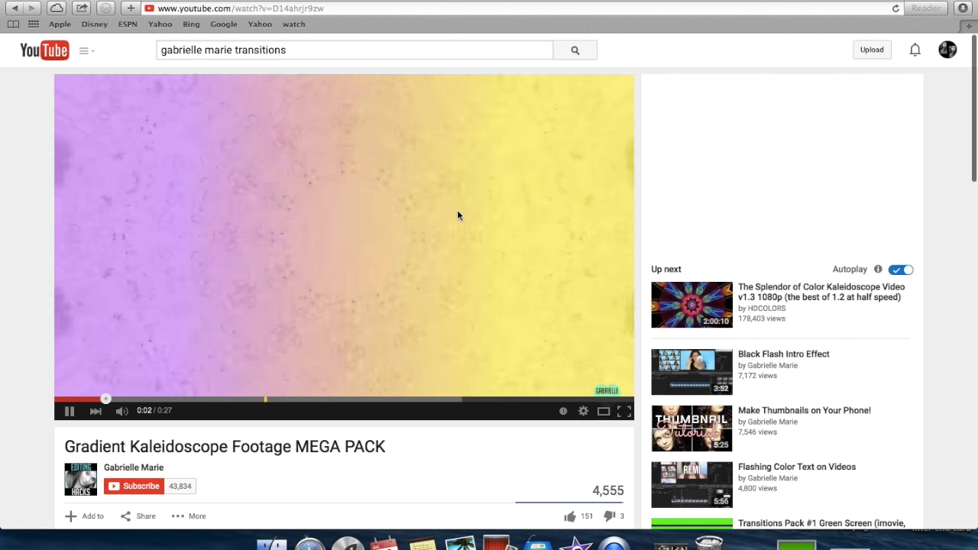
Open The Splendor of Color Kaleidoscope Video, pause it at 50:21, and select its address.
{"action": "left_click", "coordinate": [697, 310]}
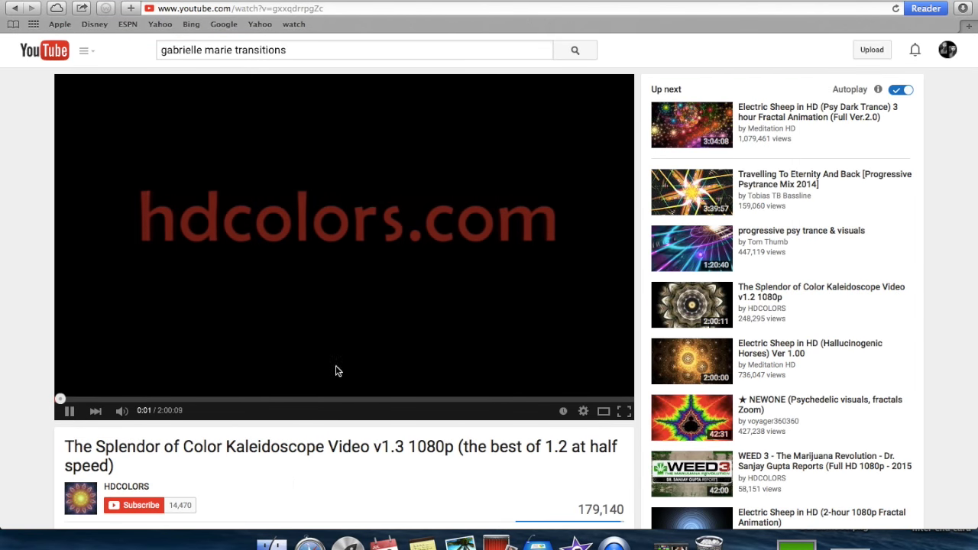
{"action": "left_click", "coordinate": [298, 399]}
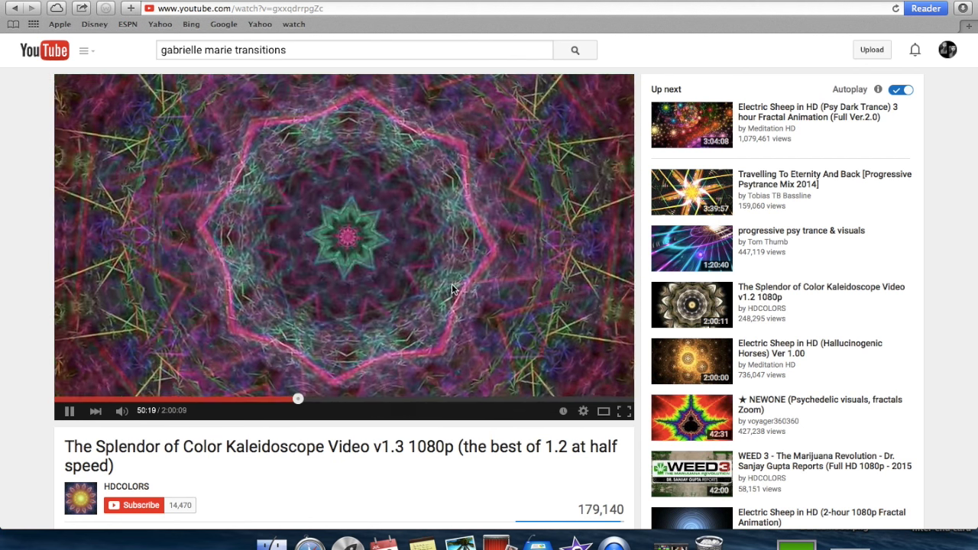
{"action": "left_click", "coordinate": [248, 102]}
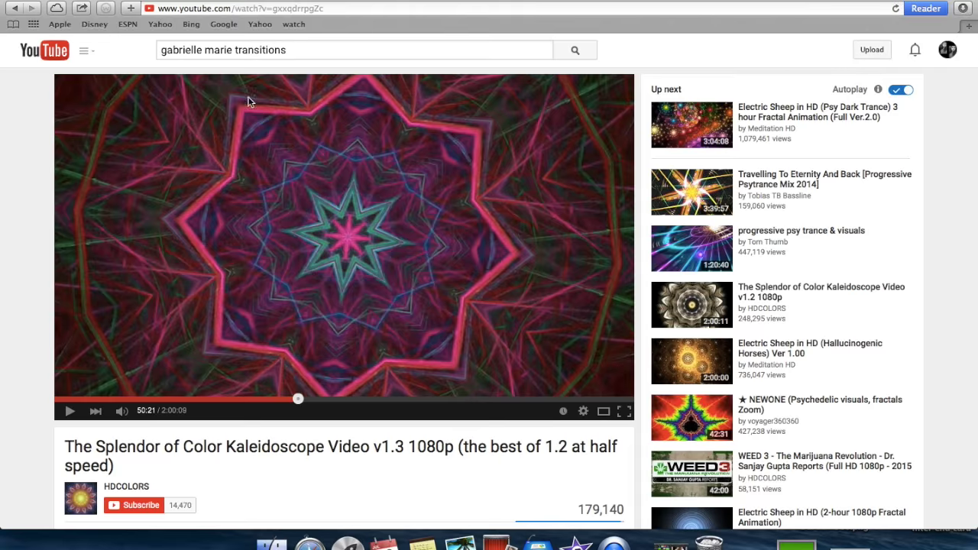
{"action": "left_click", "coordinate": [183, 10]}
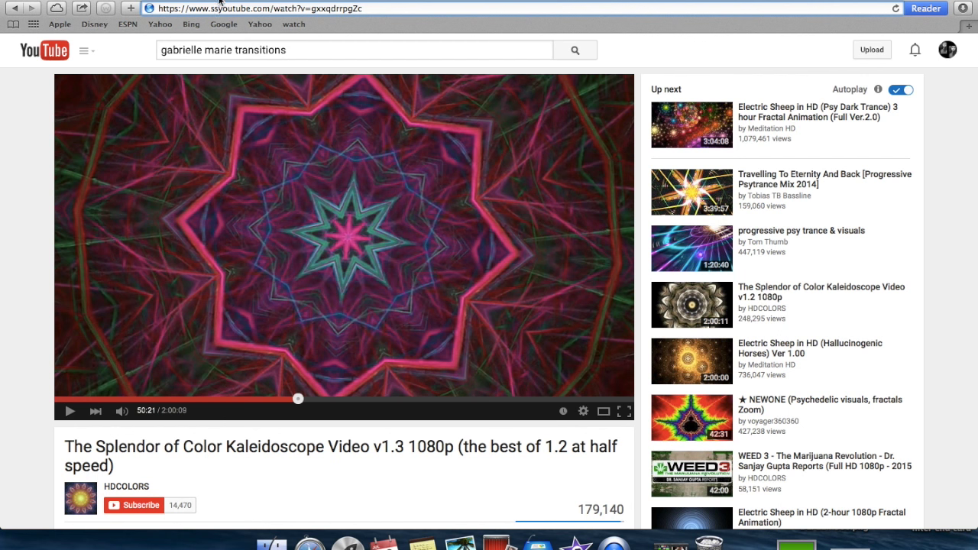
Load the kaleidoscope video on SaveFrom.net to get its MP4 720p download, then return to iMovie.
{"action": "key", "text": "Return"}
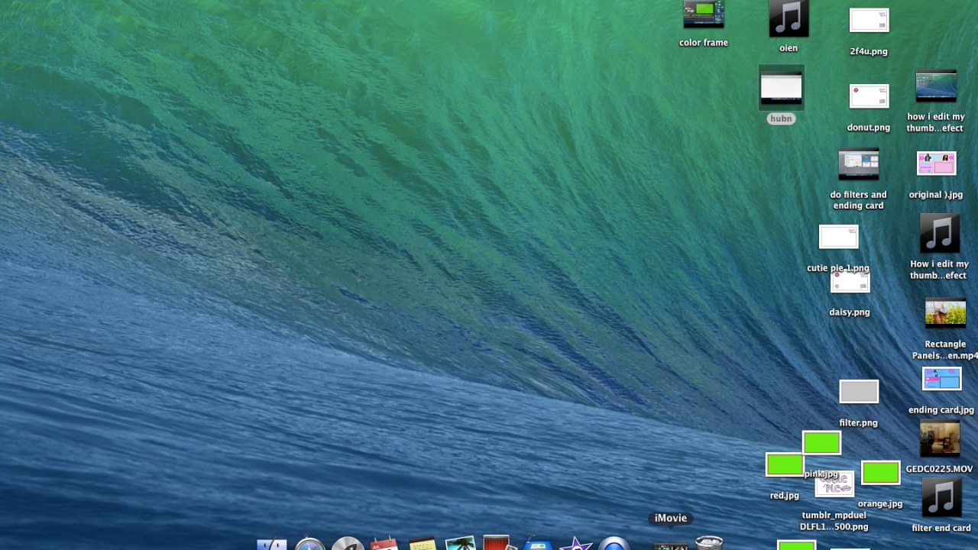
{"action": "left_click", "coordinate": [671, 545]}
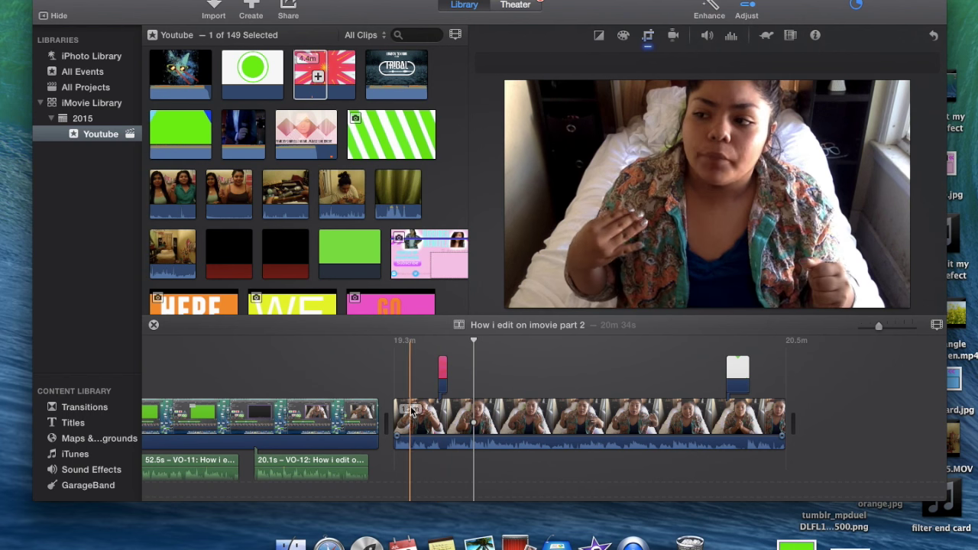
Preview the overlay, lower the kaleidoscope cutaway's opacity, and play back the blended result.
{"action": "left_click", "coordinate": [437, 405]}
{"action": "key", "text": "space"}
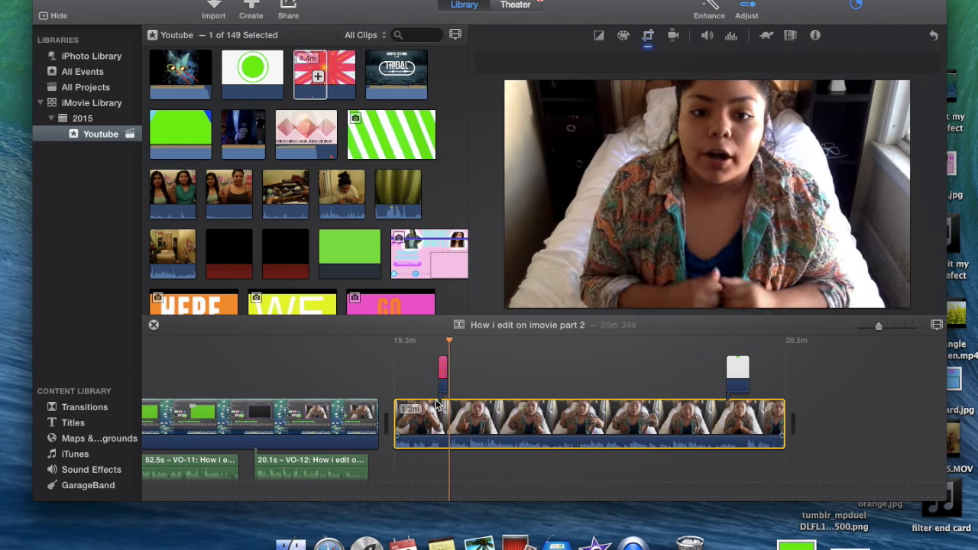
{"action": "left_click", "coordinate": [444, 382]}
{"action": "left_click", "coordinate": [445, 385]}
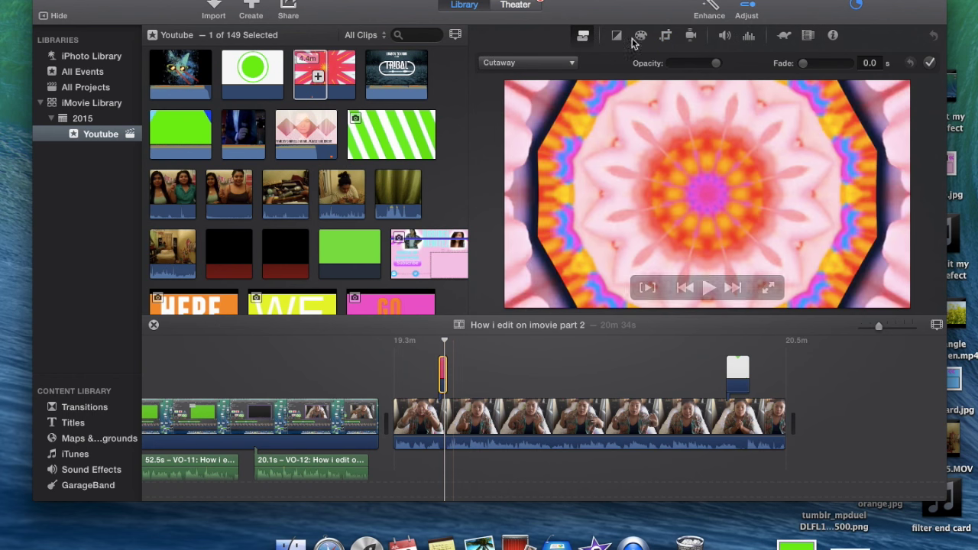
{"action": "left_click_drag", "start_coordinate": [684, 67], "coordinate": [680, 68]}
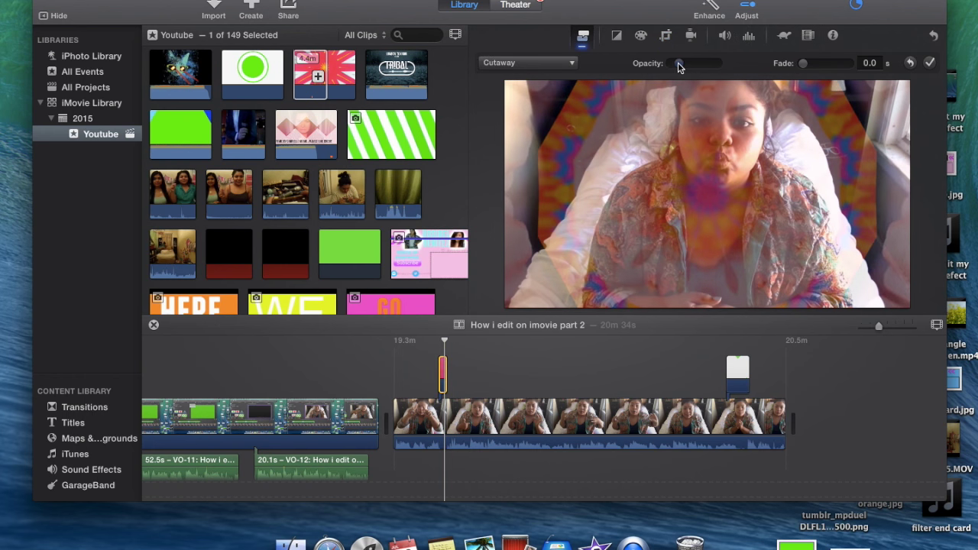
{"action": "left_click", "coordinate": [409, 372]}
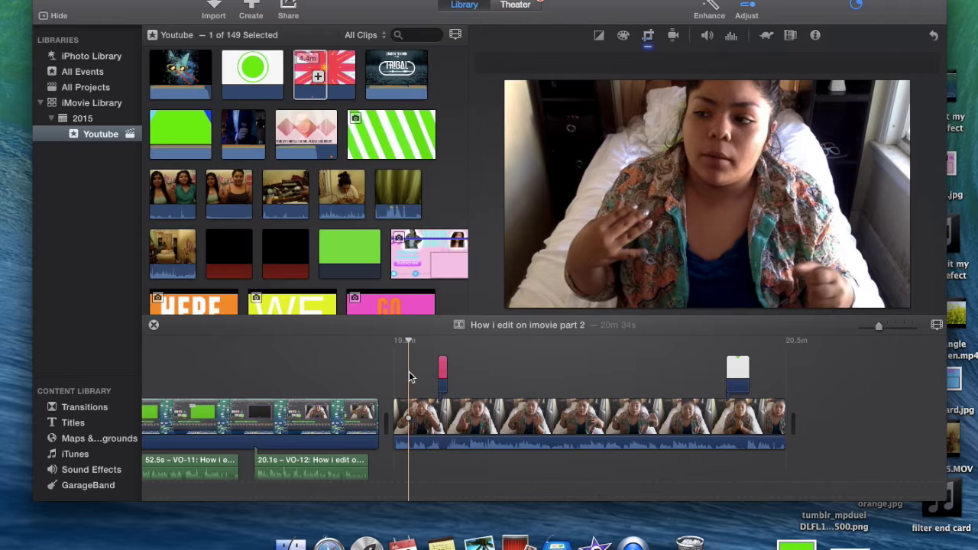
{"action": "key", "text": "space"}
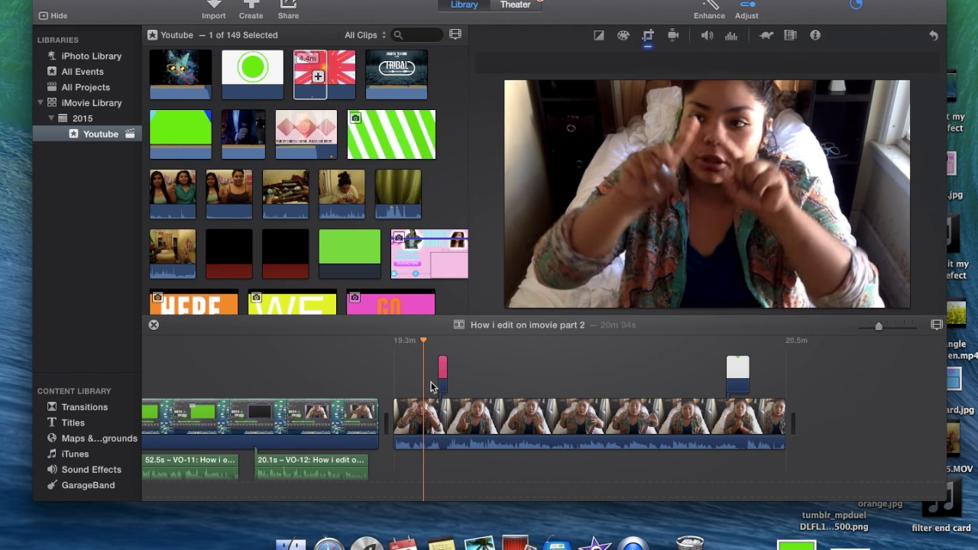